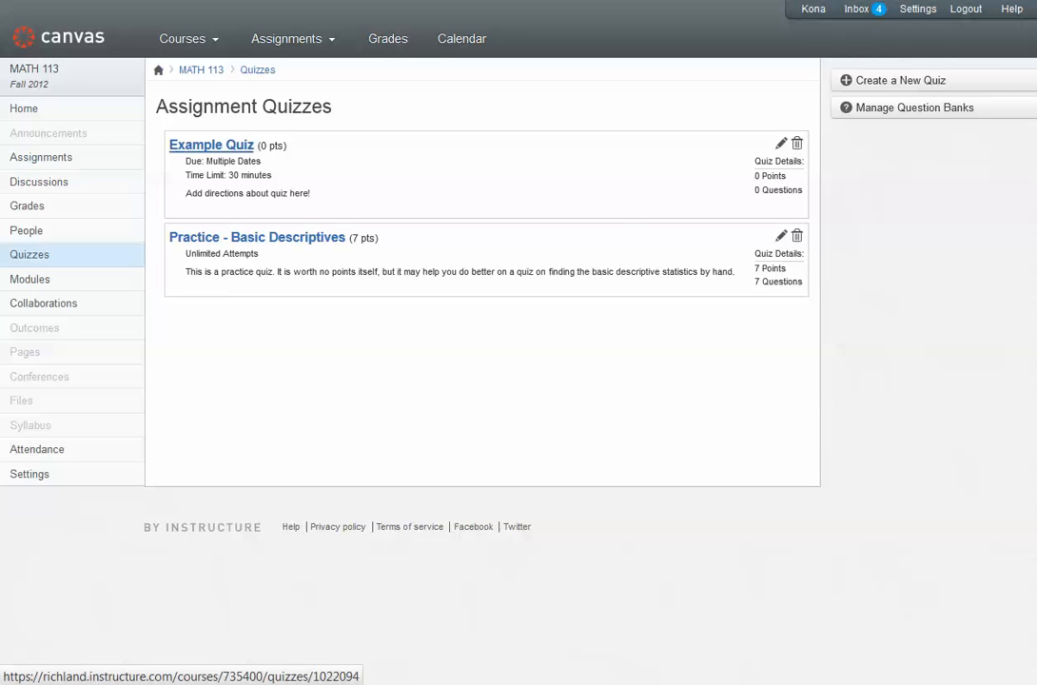
Open the Example Quiz for editing and show its questions
left_click(211, 144)
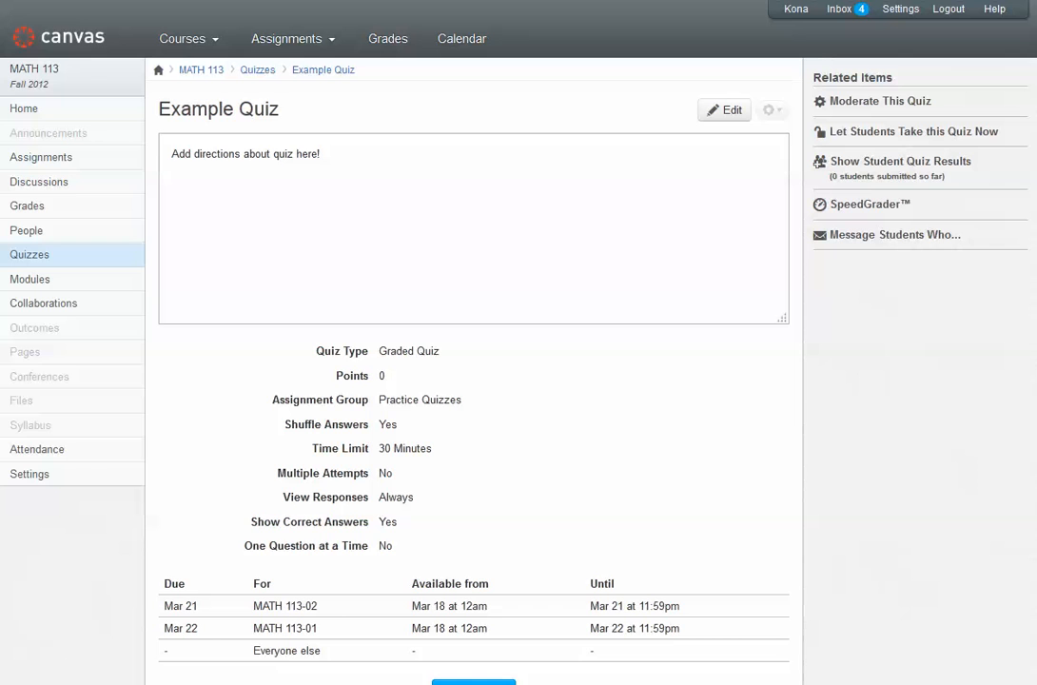
scroll(475, 342, "down", 1)
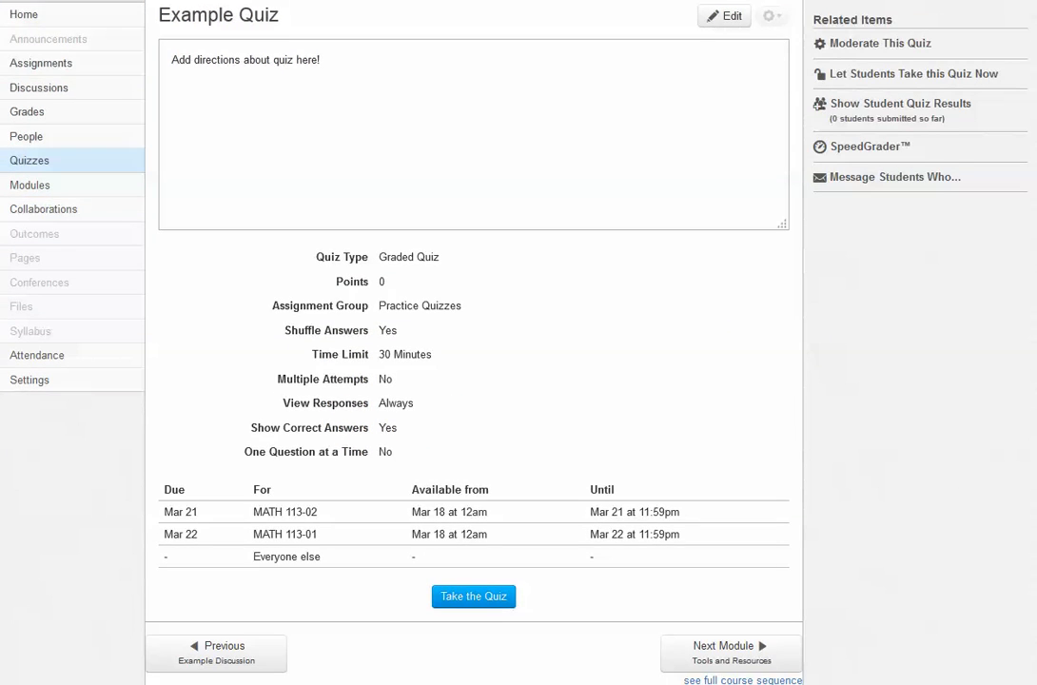
scroll(475, 343, "up", 1)
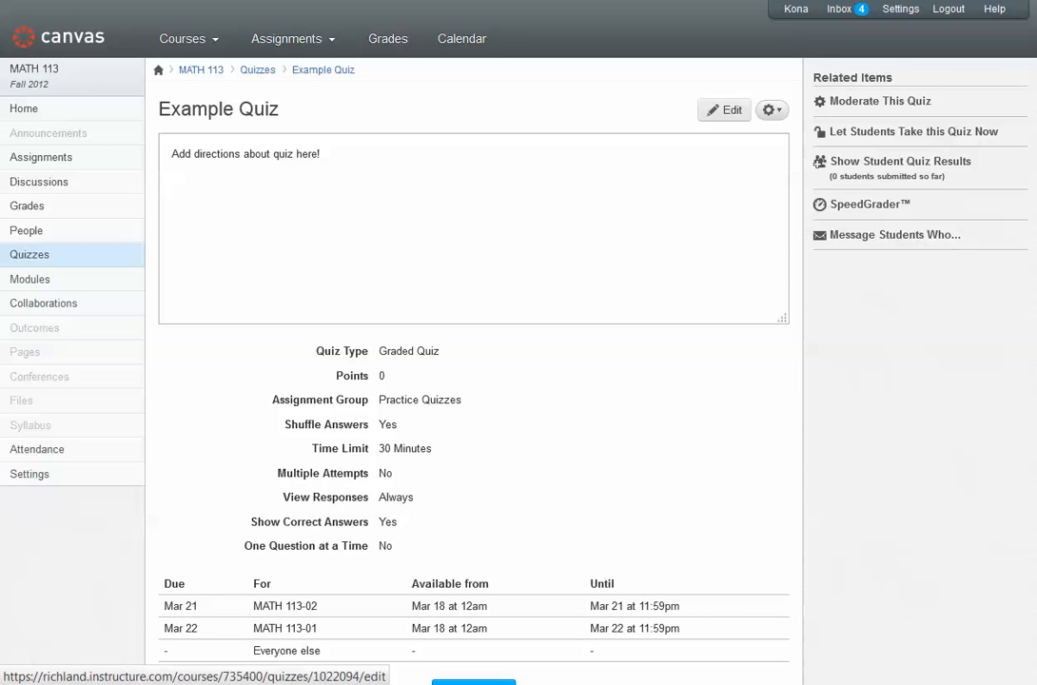
left_click(724, 109)
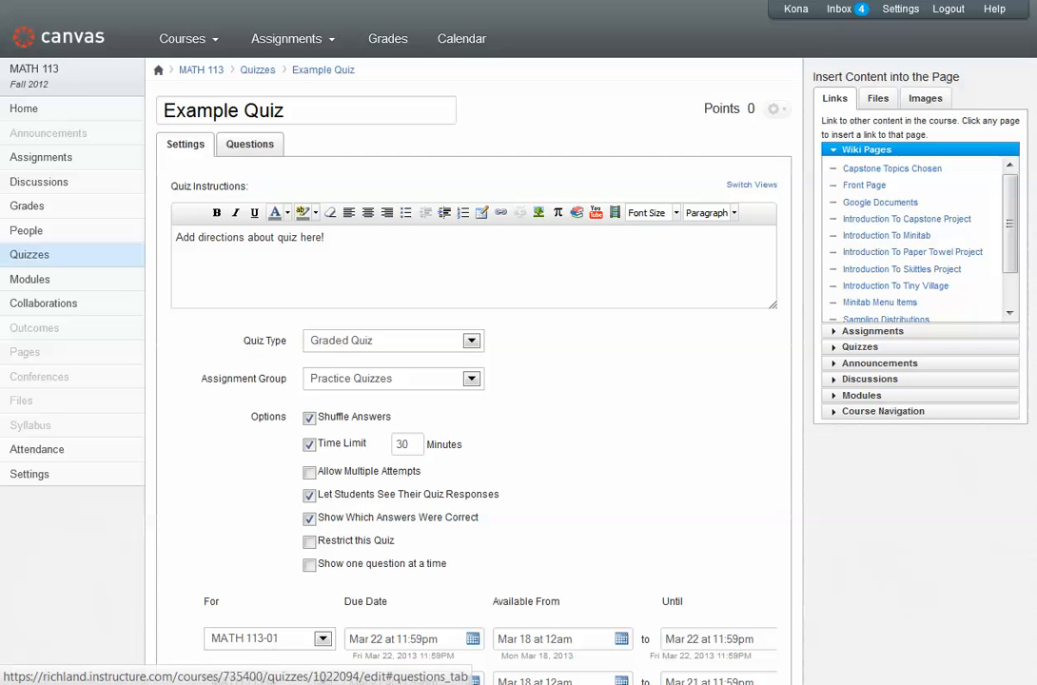
left_click(250, 143)
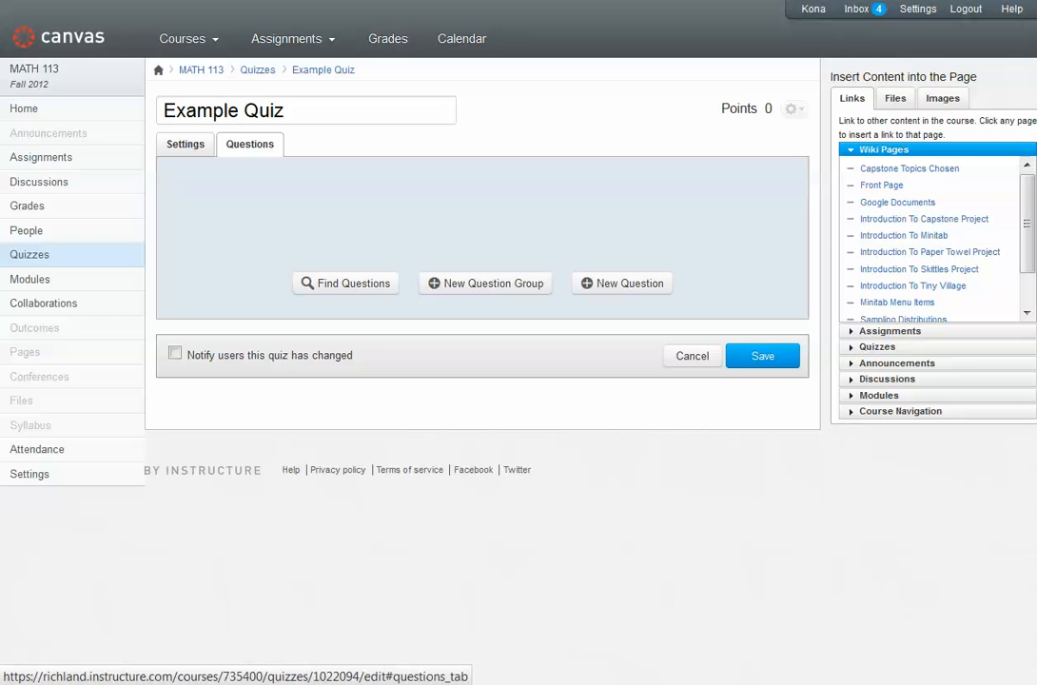
Start a question group named Group 1 that picks 5 questions at 3 points per question
left_click(485, 283)
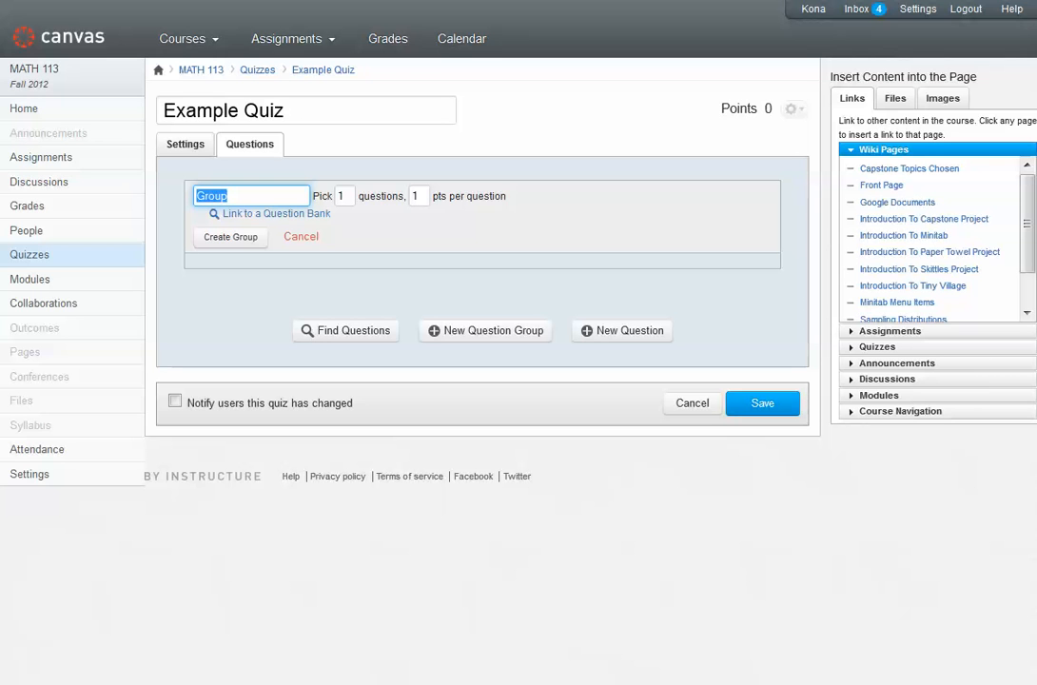
type("Group 1")
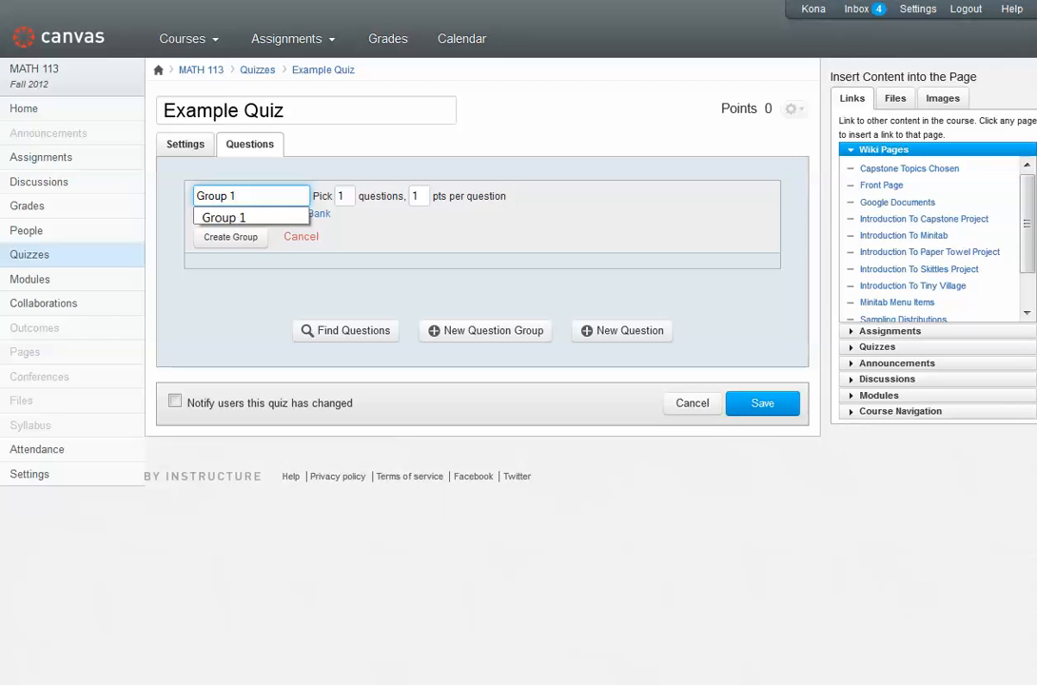
key("Escape")
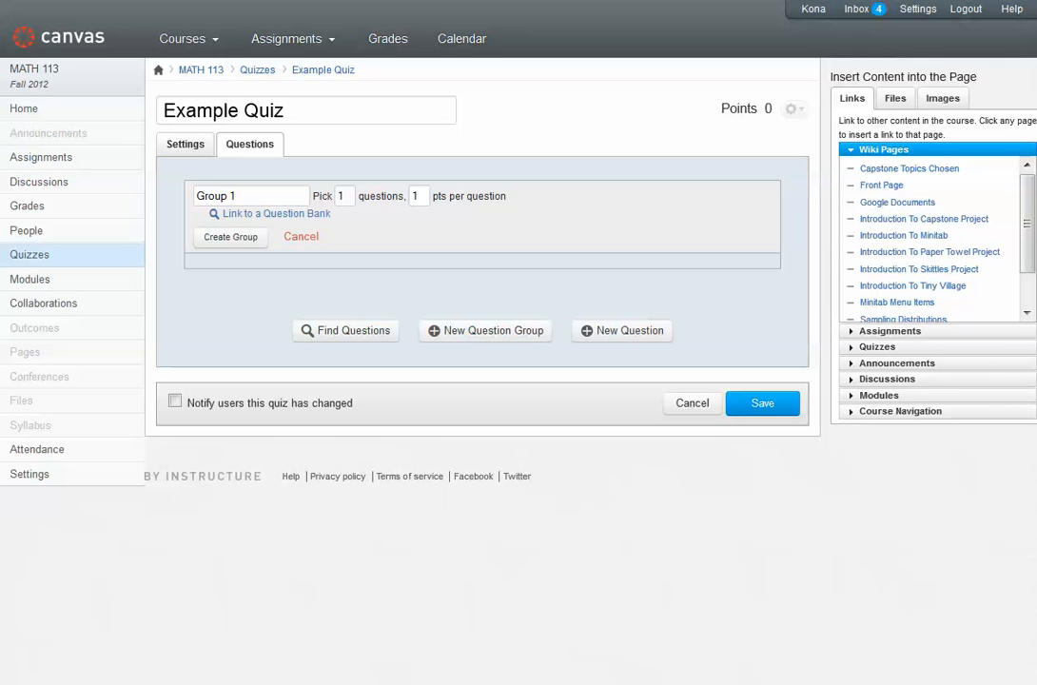
key("Tab")
type("5")
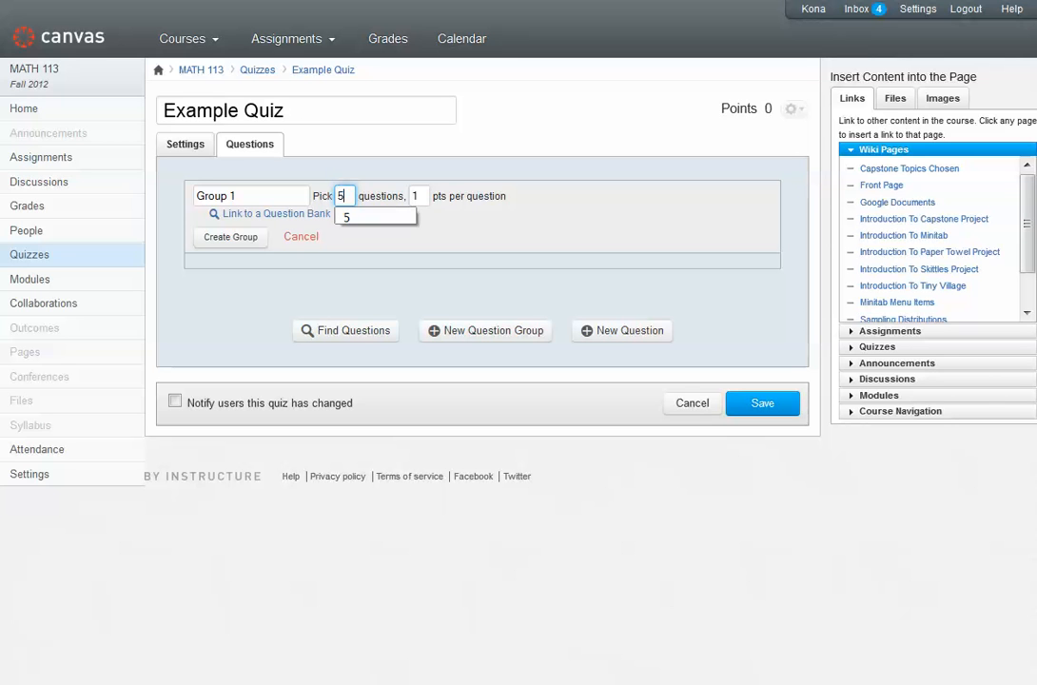
key("Tab")
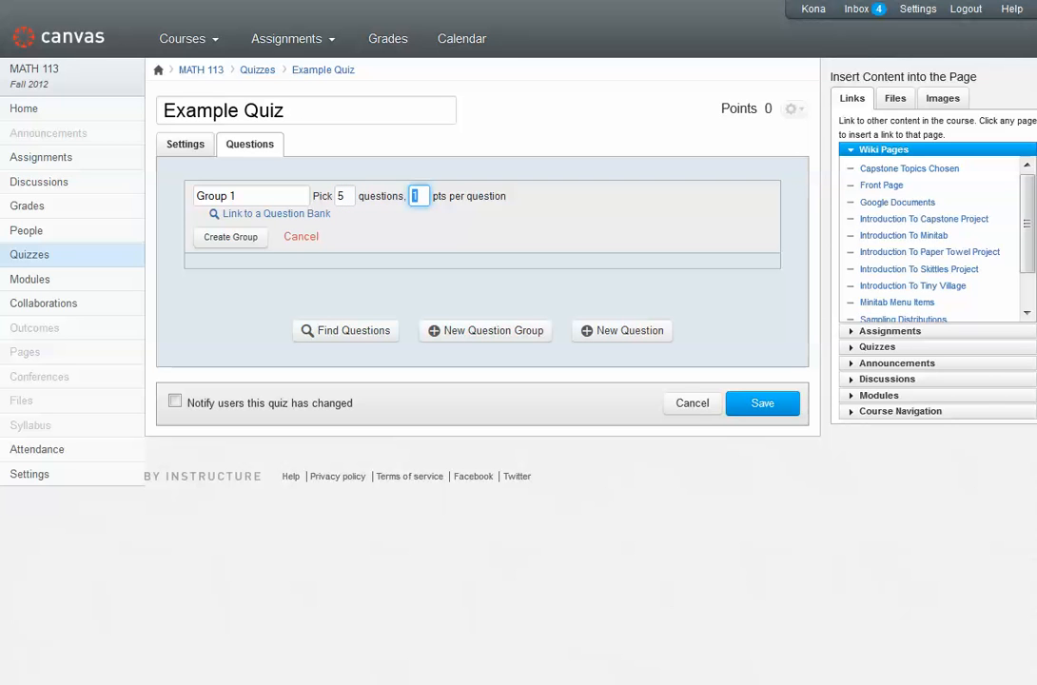
type("3")
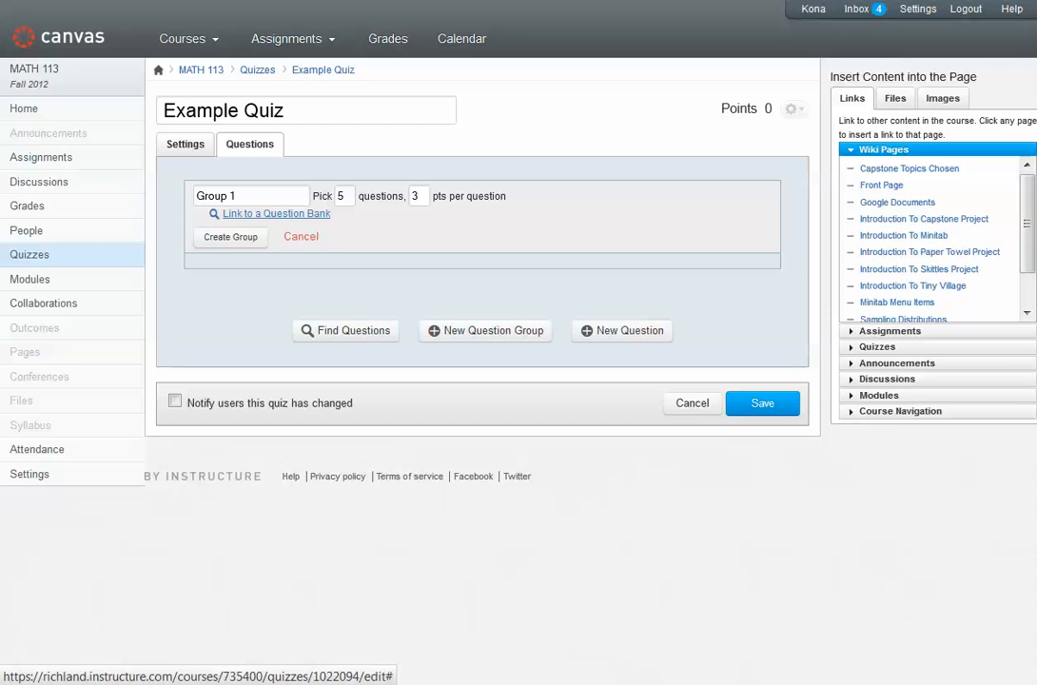
Link Group 1 to the Unfiled Questions bank and create the group
left_click(275, 213)
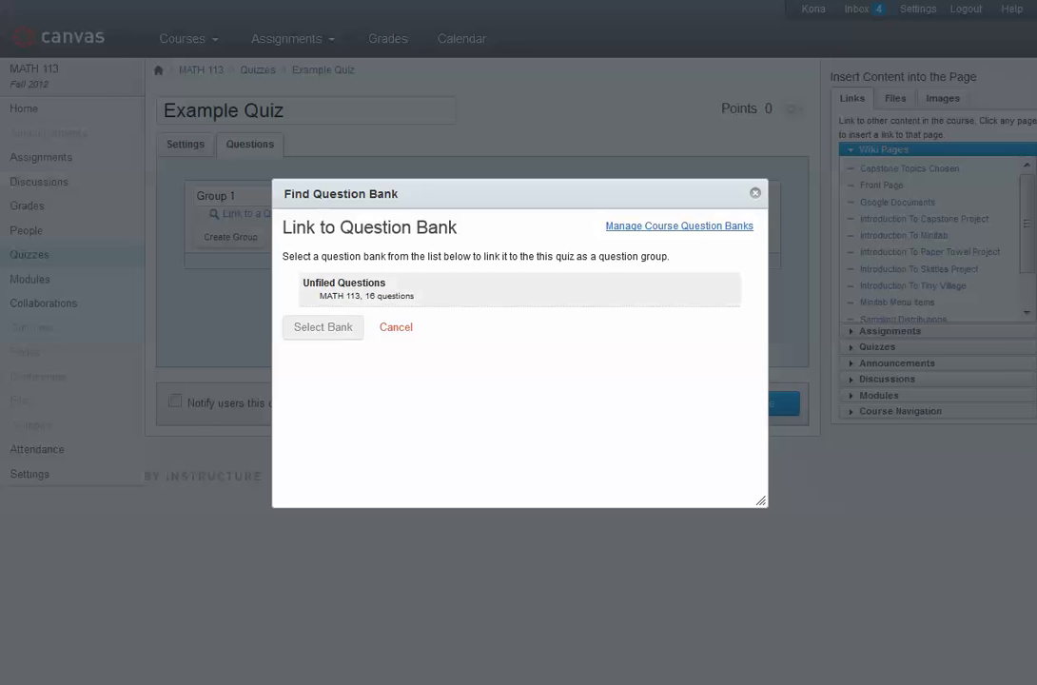
left_click(400, 289)
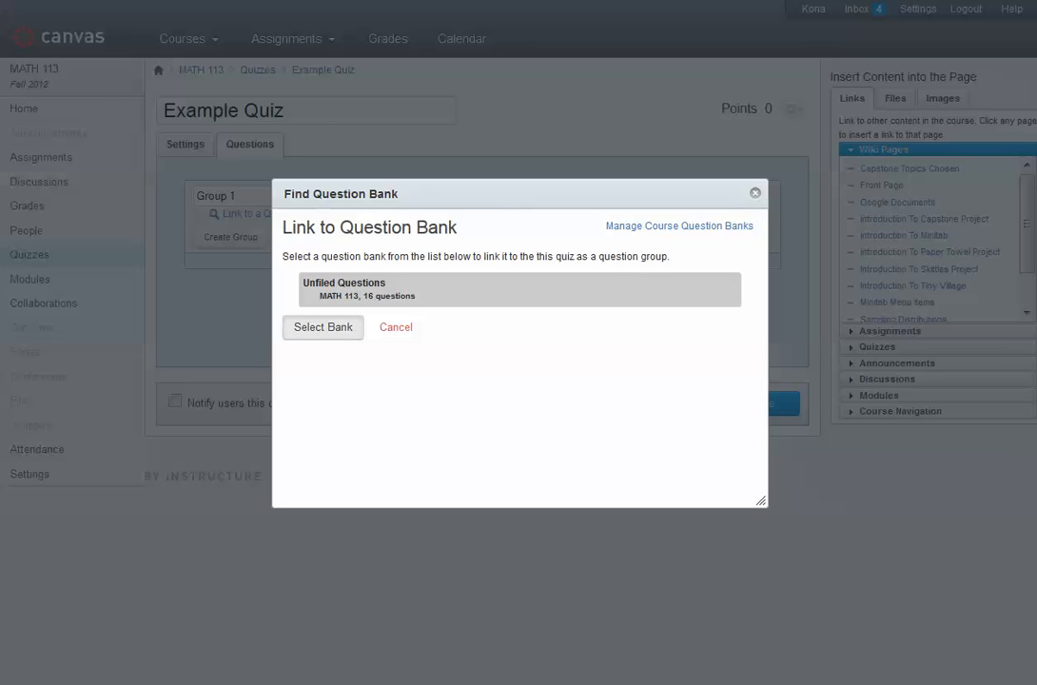
left_click(323, 328)
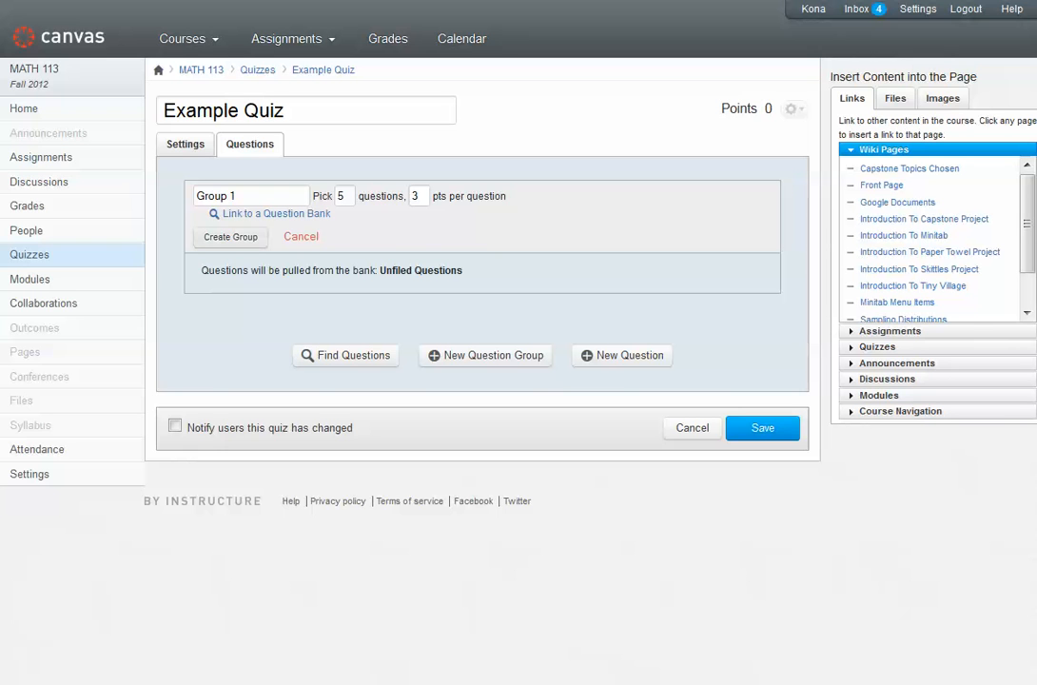
left_click(230, 236)
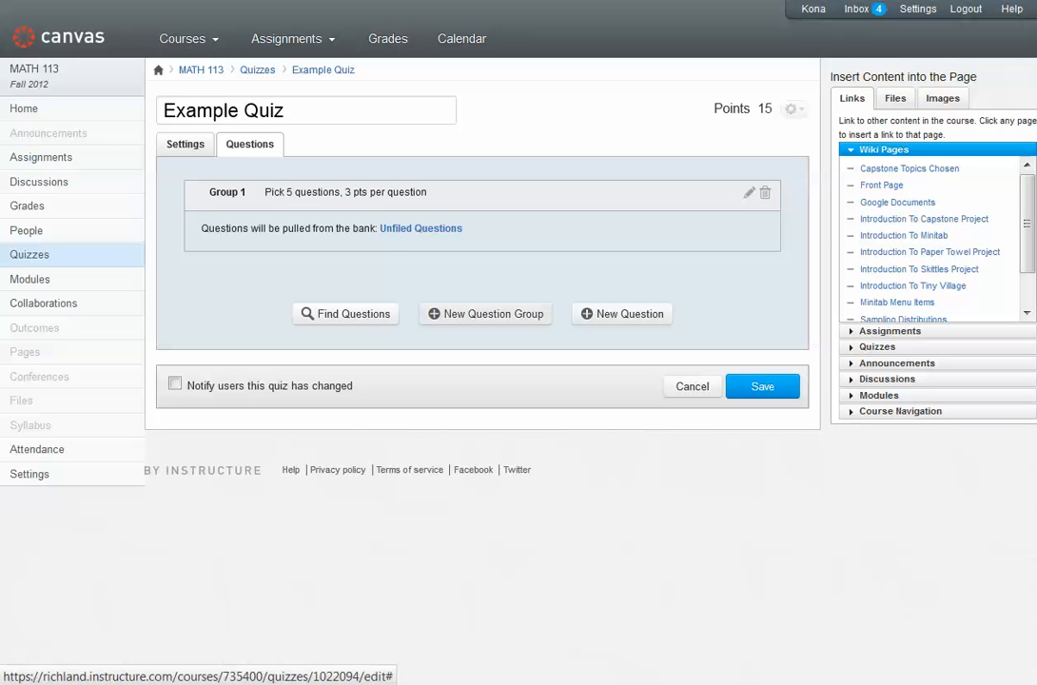
Start a second question group in the quiz and name it Group 2
left_click(486, 313)
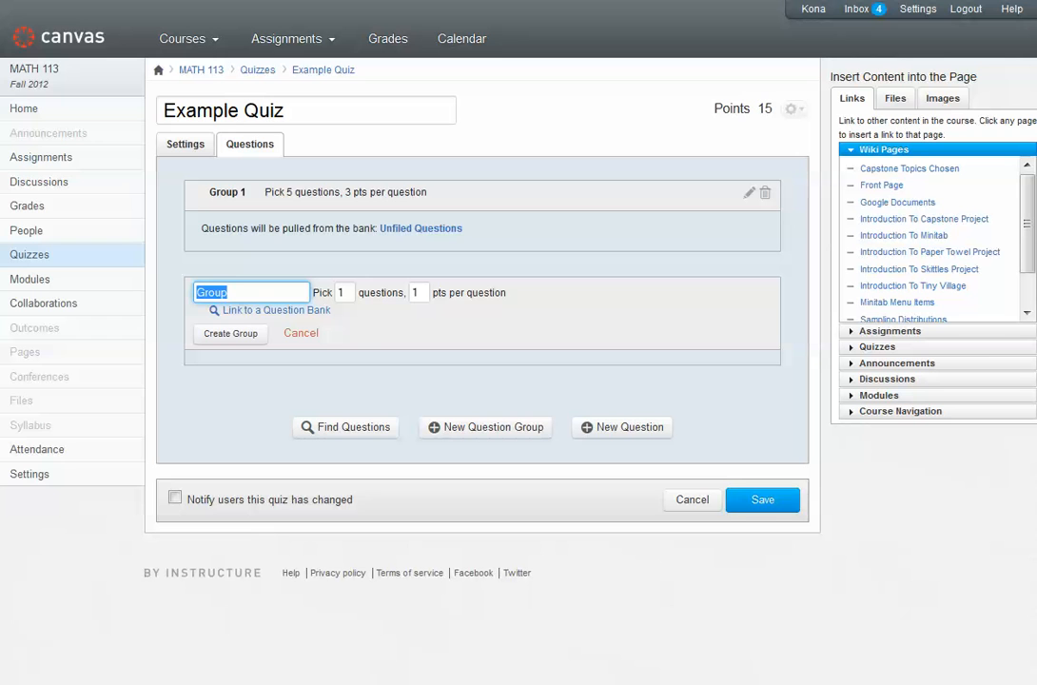
type("Grouop")
key("BackSpace")
key("BackSpace")
key("BackSpace")
type("p 1")
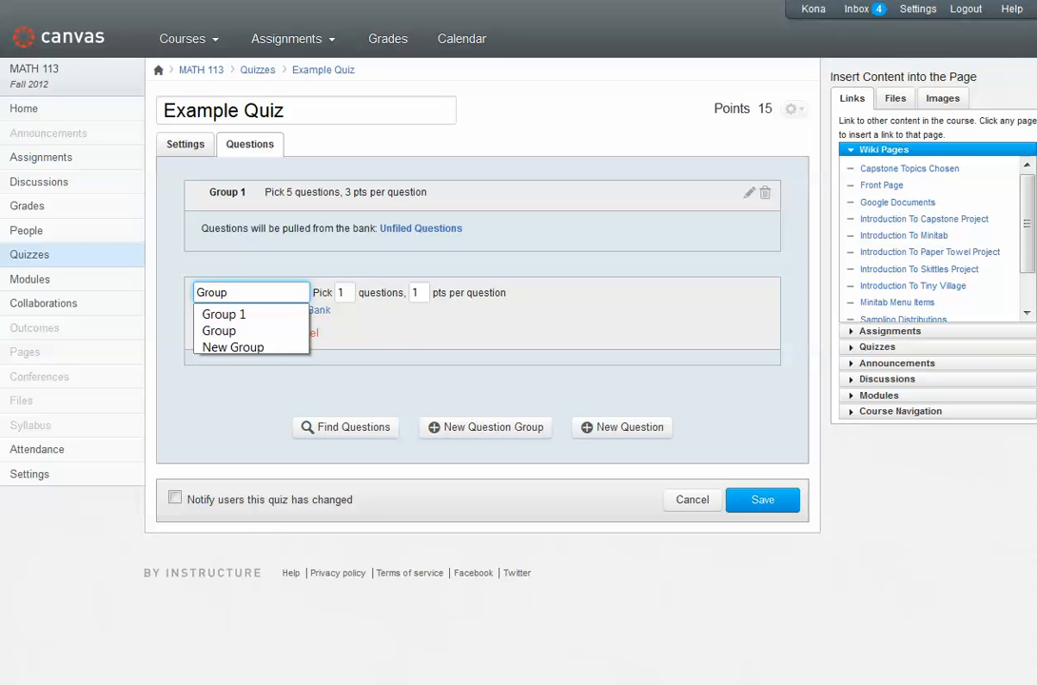
key("BackSpace")
key("BackSpace")
type("2")
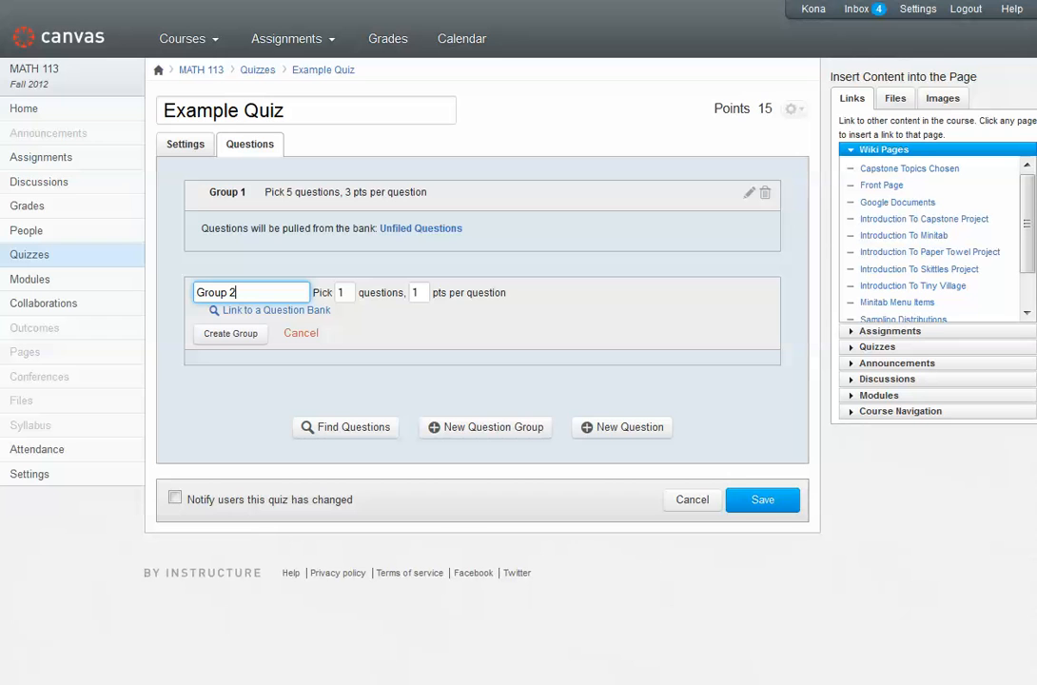
Set Group 2 to pick 3 questions at 2 points per question and create the group
key("Tab")
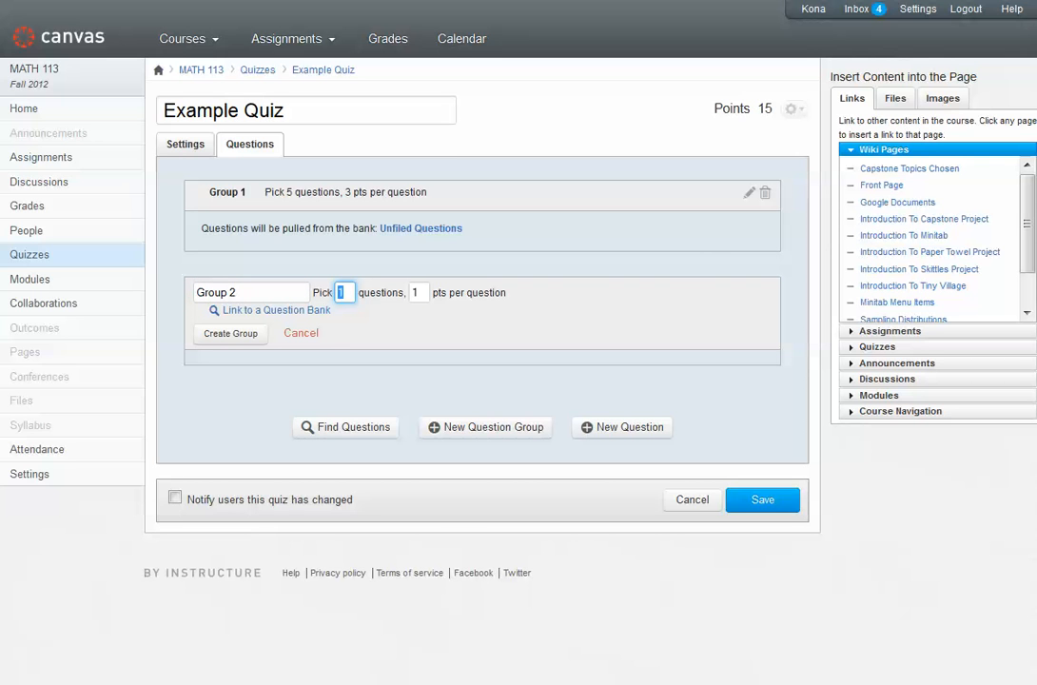
type("3")
key("Tab")
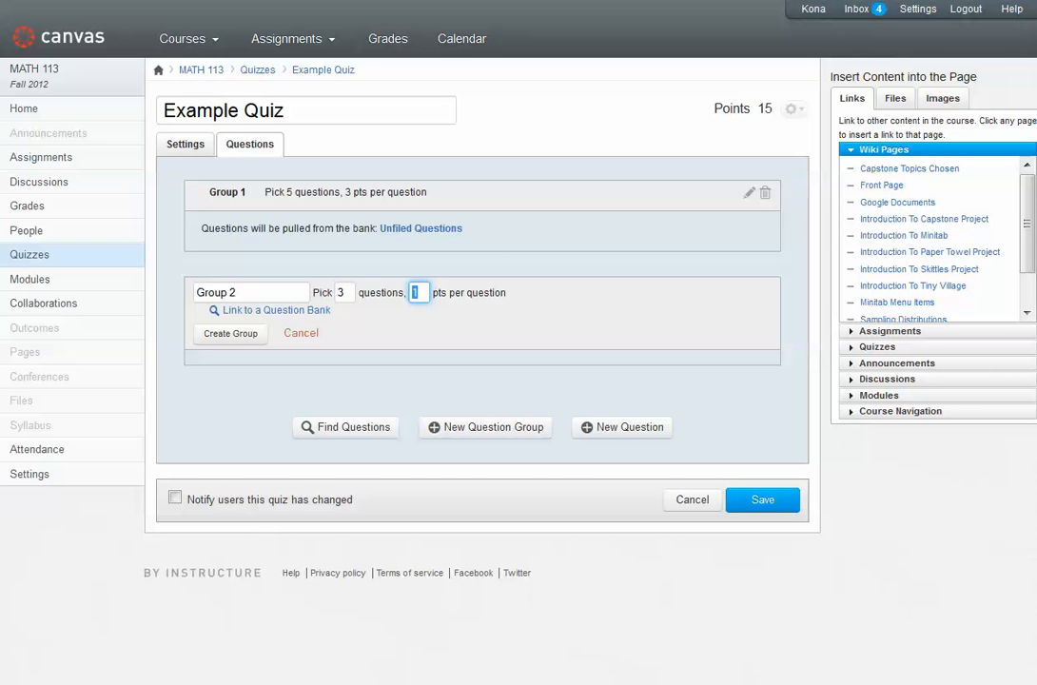
type("2")
key("Tab")
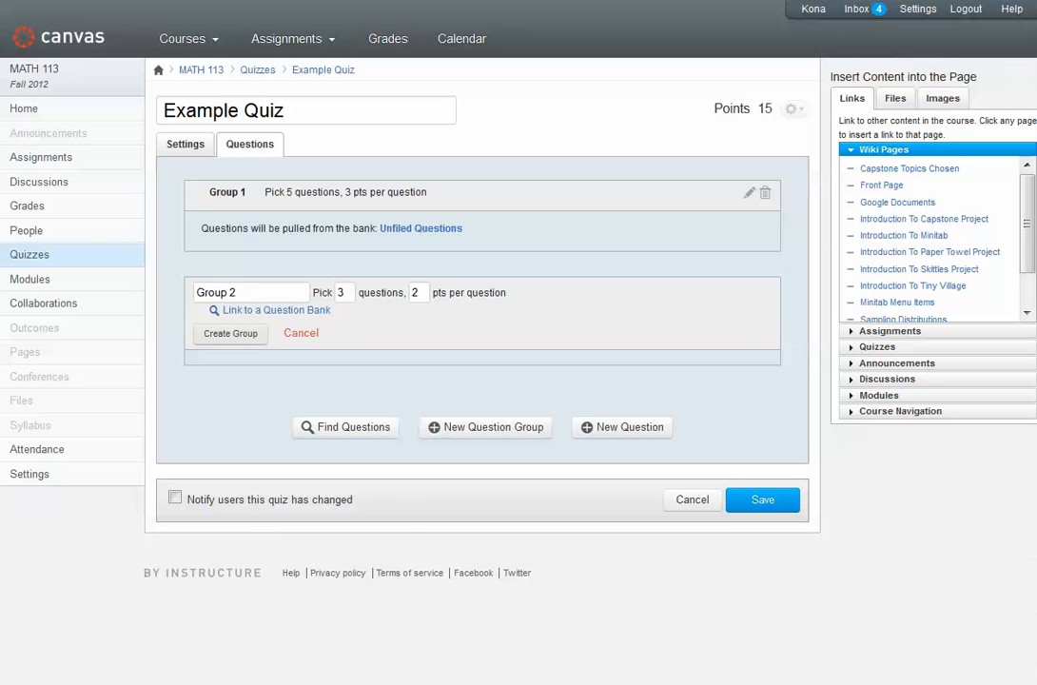
left_click(230, 334)
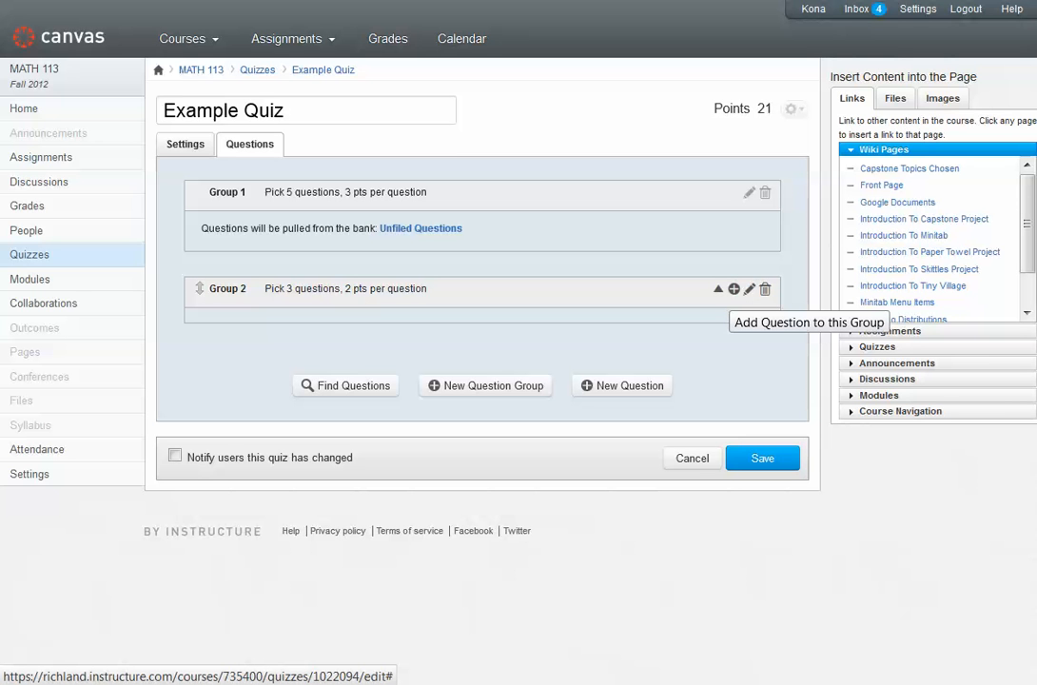
Add a new question of type Multiple Choice to Group 2
left_click(734, 288)
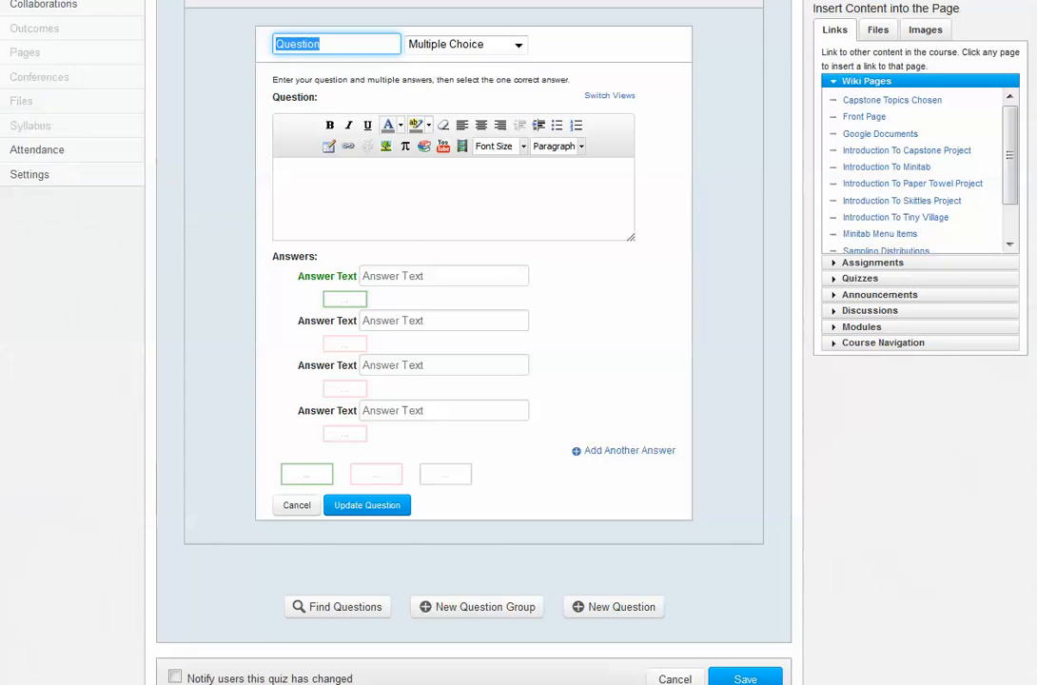
scroll(719, 274, "up", 1)
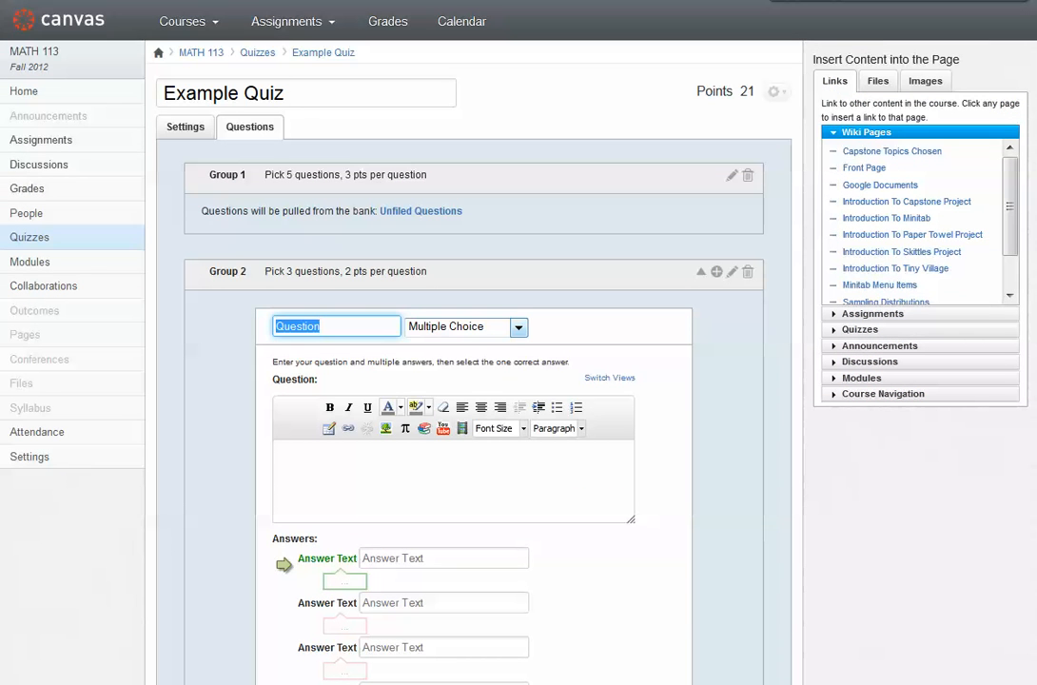
left_click(518, 327)
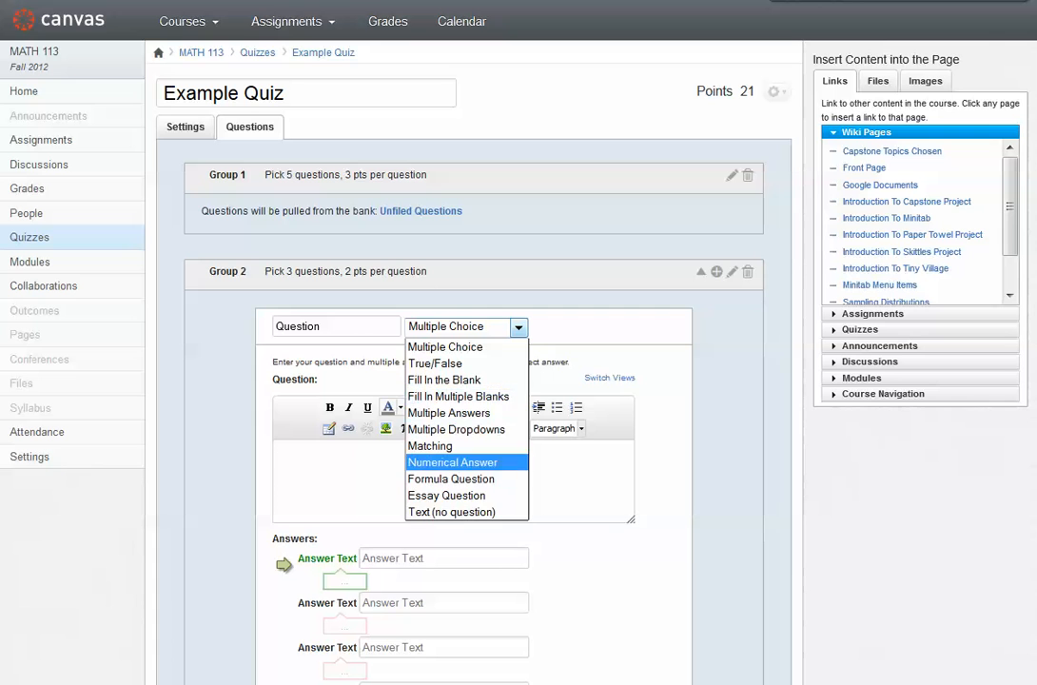
left_click(445, 347)
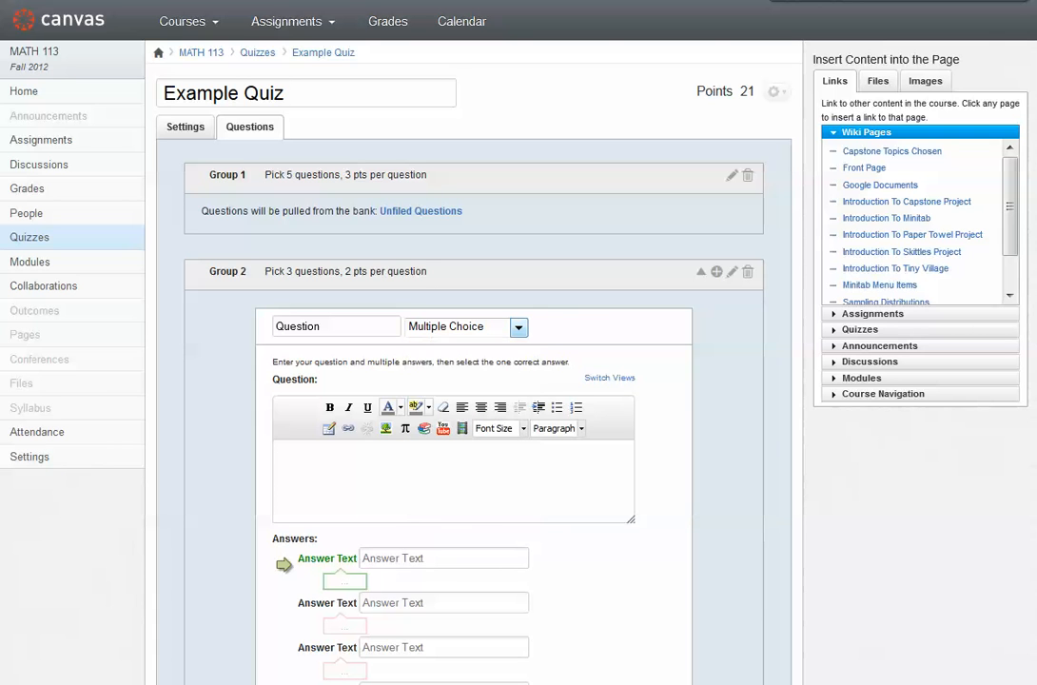
Enter "What color is the sky?" as the text of the new Group 2 question
left_click(279, 452)
type("What color is hte sk")
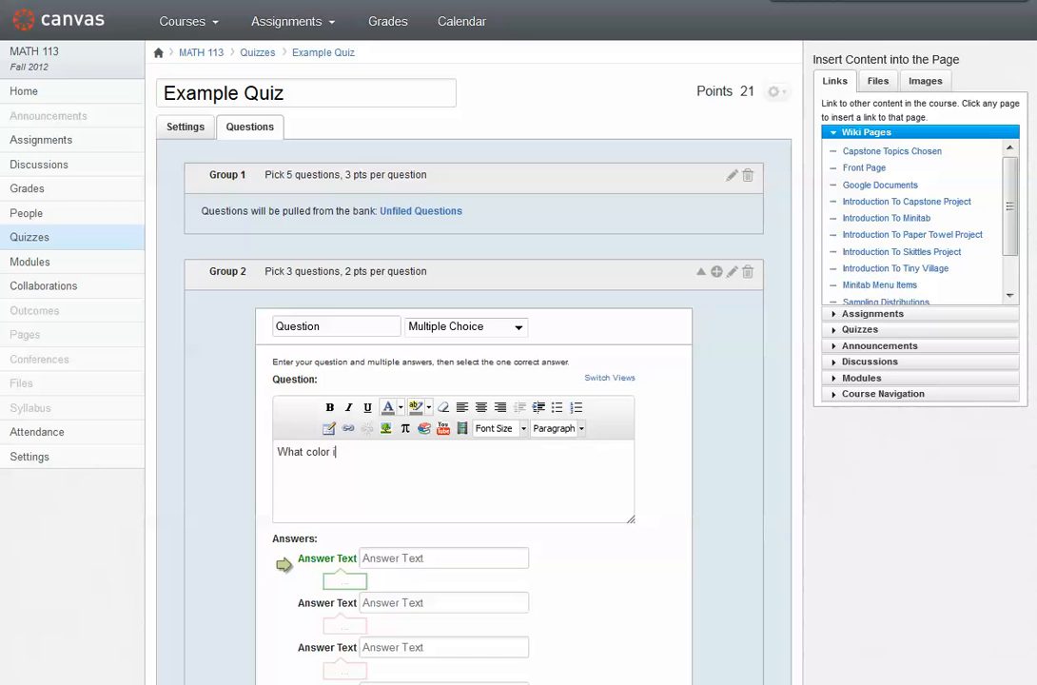
key("BackSpace")
key("BackSpace")
key("BackSpace")
key("BackSpace")
key("BackSpace")
key("BackSpace")
type("the sky?")
Fill in the four answer choices in order as Red, Yellow, Blue and Purple
scroll(428, 418, "down", 2)
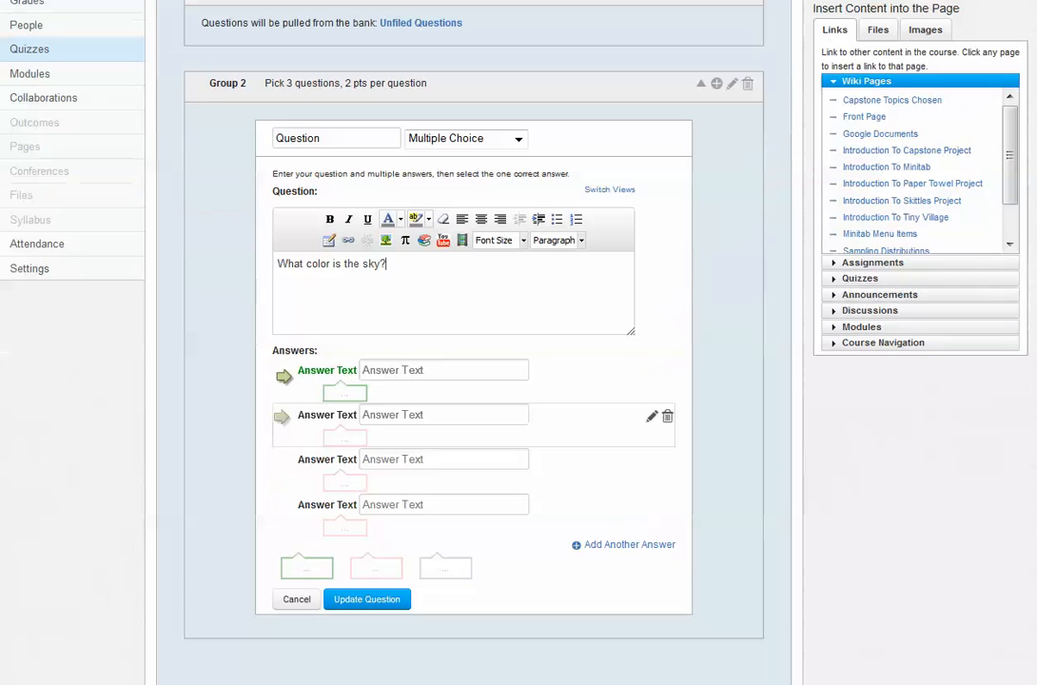
left_click(443, 370)
type("Red")
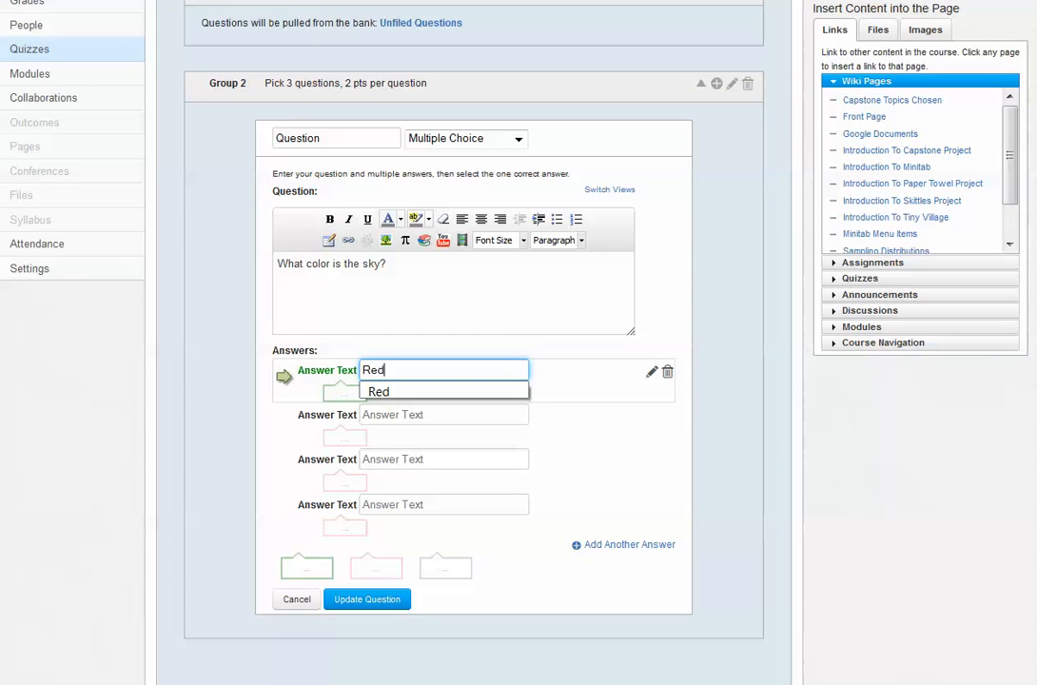
left_click(429, 415)
type("Yellow")
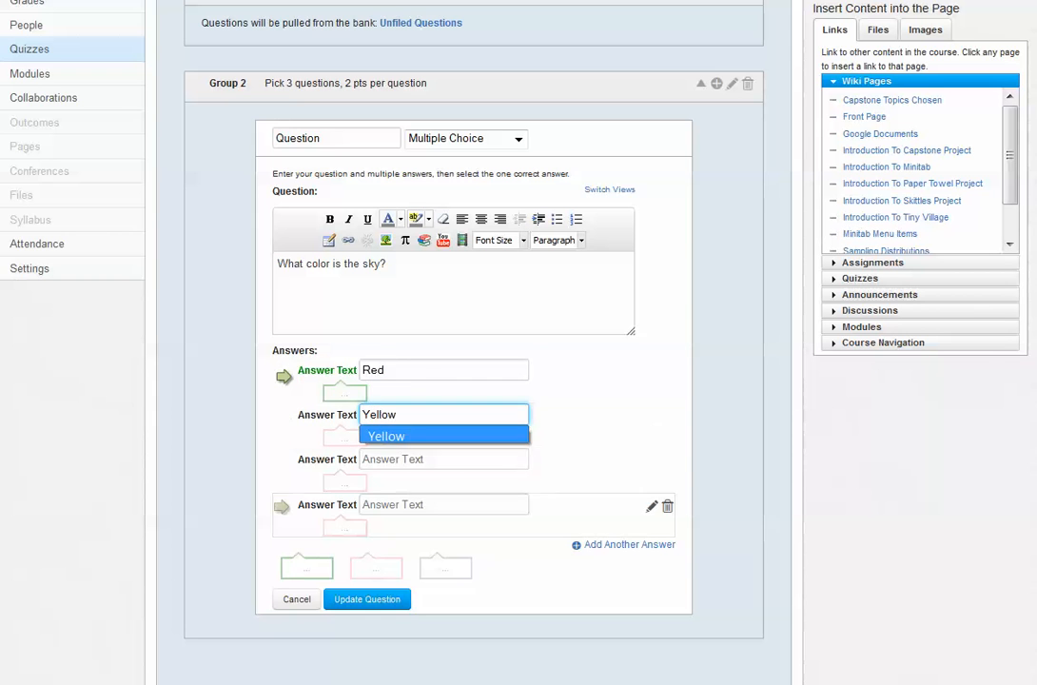
left_click(428, 459)
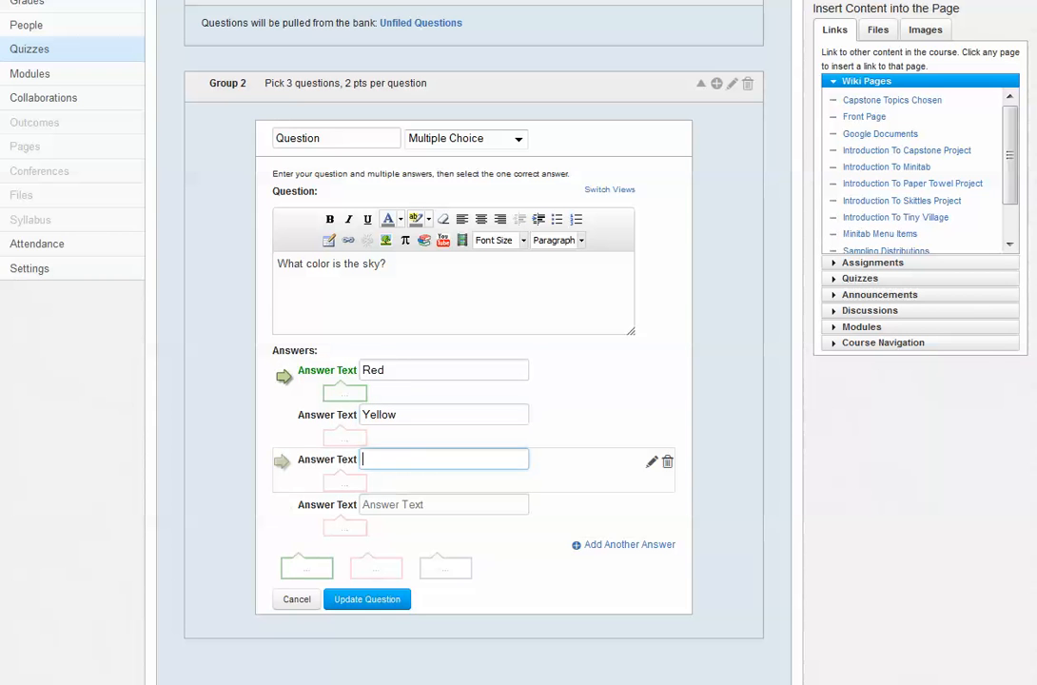
type("Ora")
key("BackSpace")
key("BackSpace")
key("BackSpace")
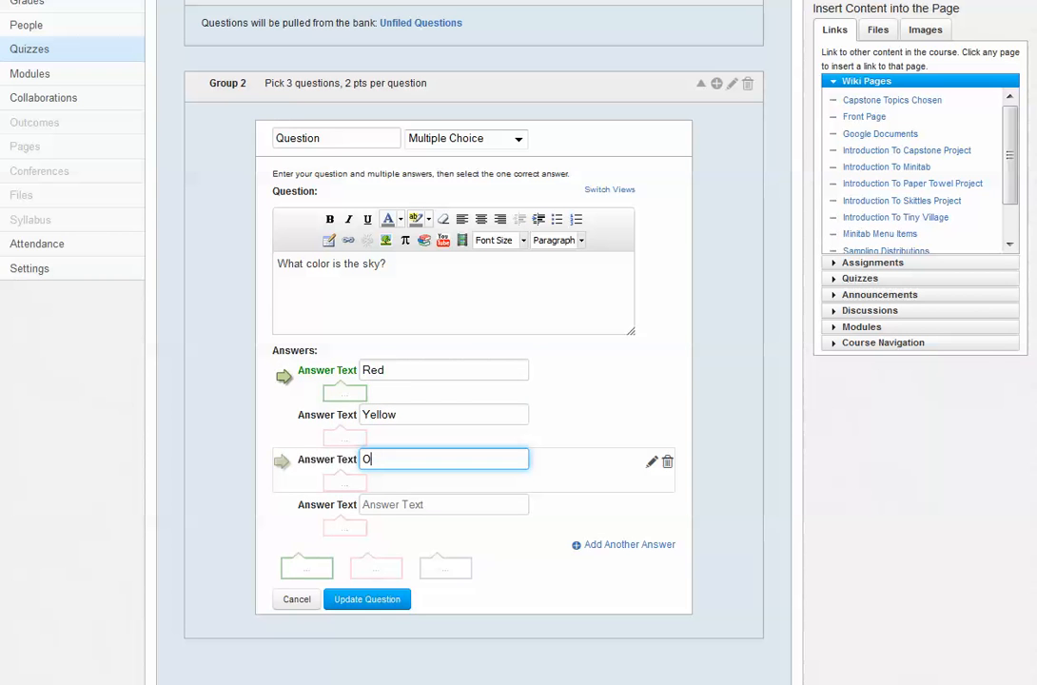
type("Blue")
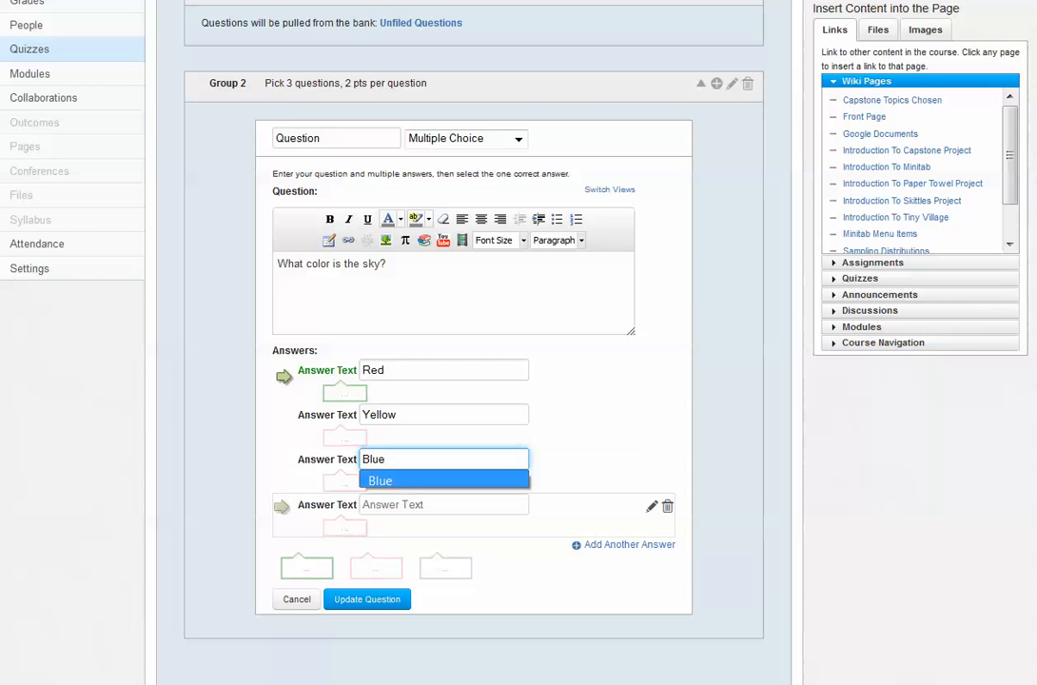
left_click(429, 504)
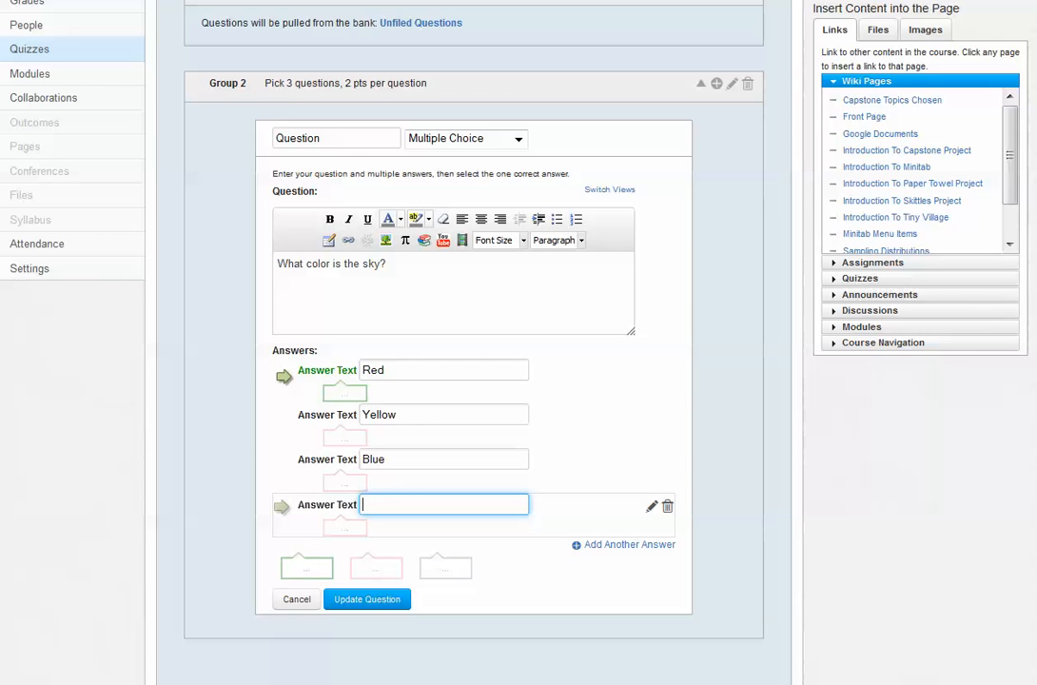
type("Purple")
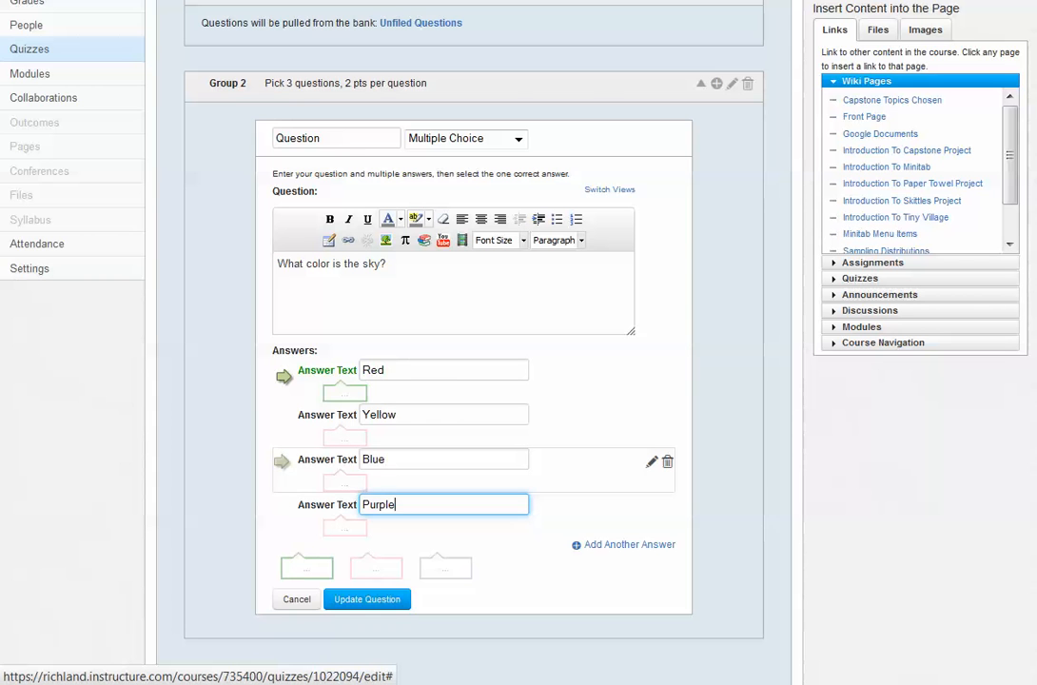
Mark Blue as the correct answer to the sky color question and save the question
left_click(283, 463)
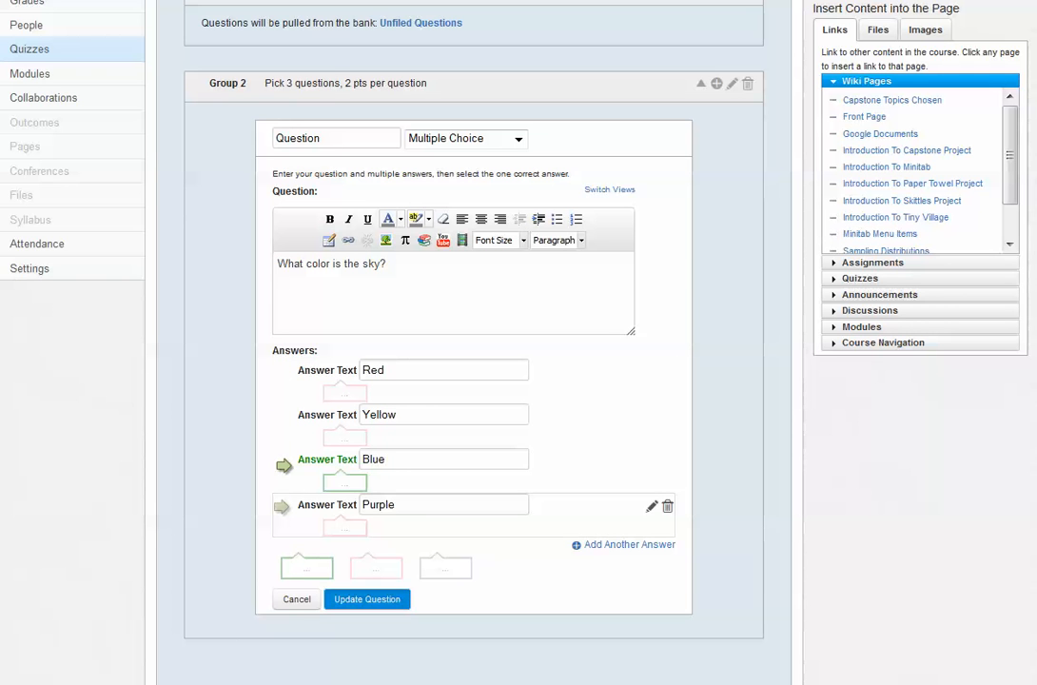
left_click(367, 599)
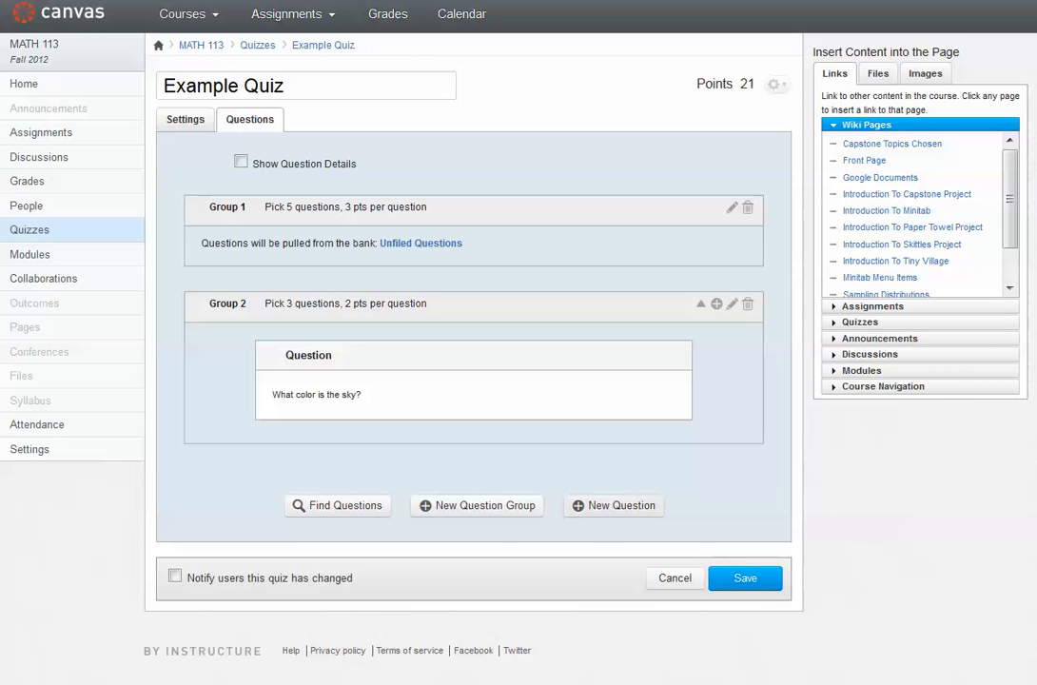
Add a new Multiple Choice question outside the groups with the text "What does RCC stand for?"
left_click(614, 505)
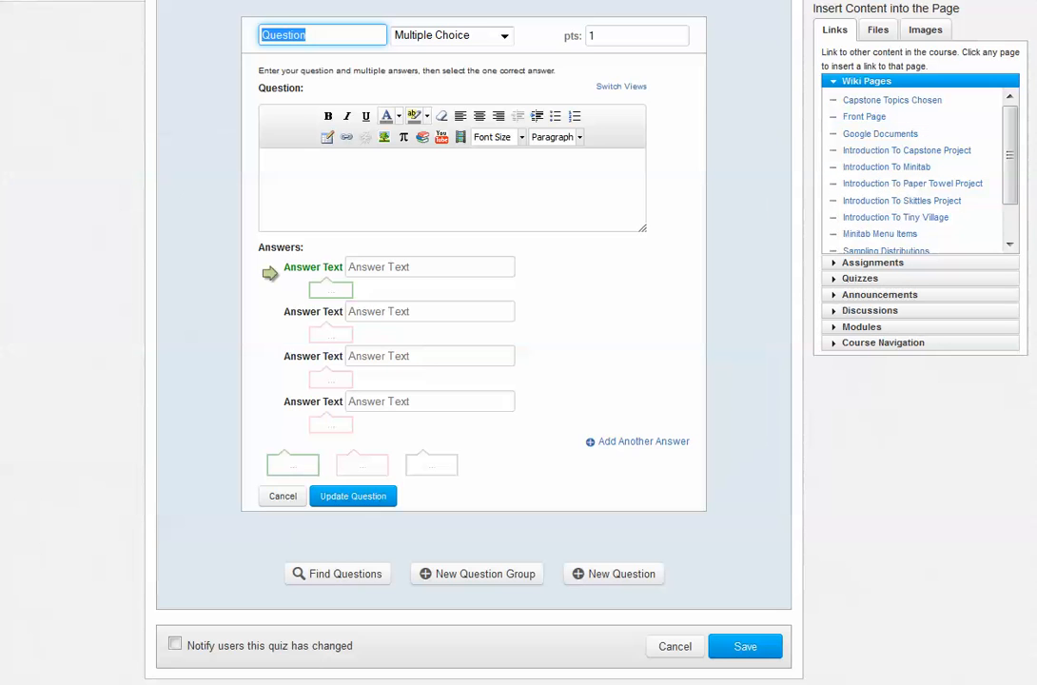
scroll(614, 505, "up", 3)
left_click(452, 378)
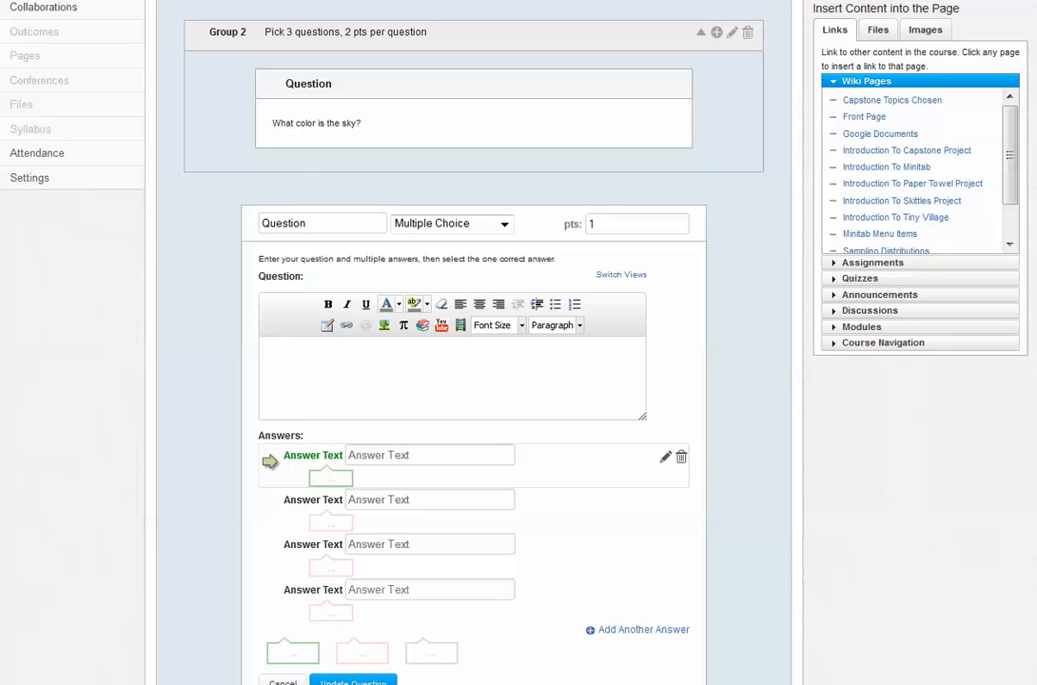
type("What does RCC stand for?")
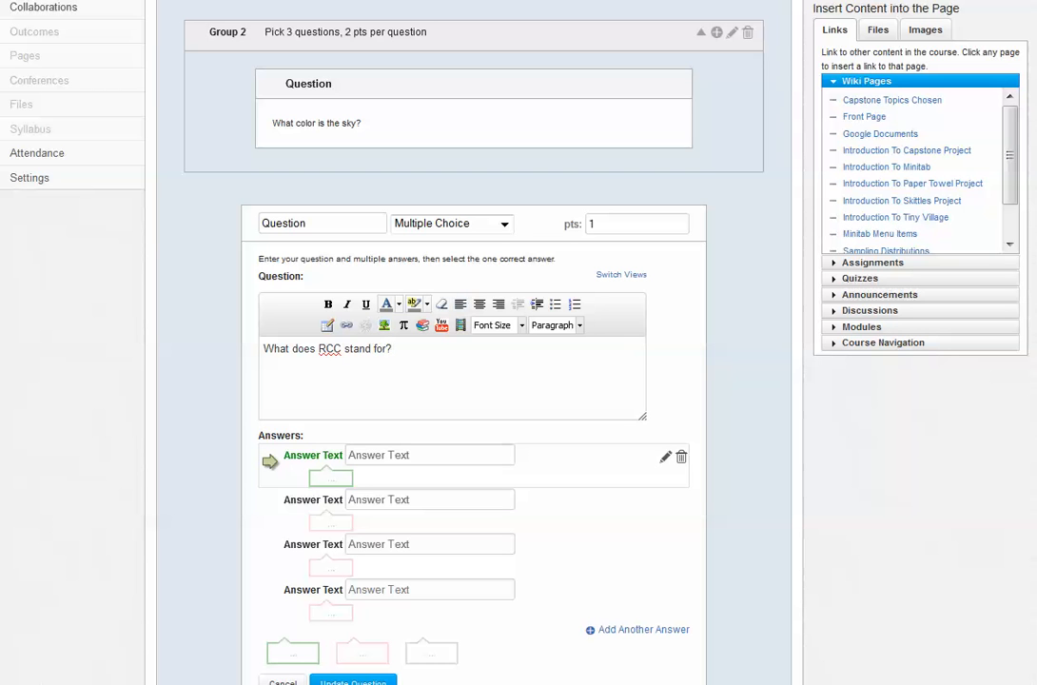
Enter "Richland Cool Community" as the first answer to the RCC question
left_click(430, 455)
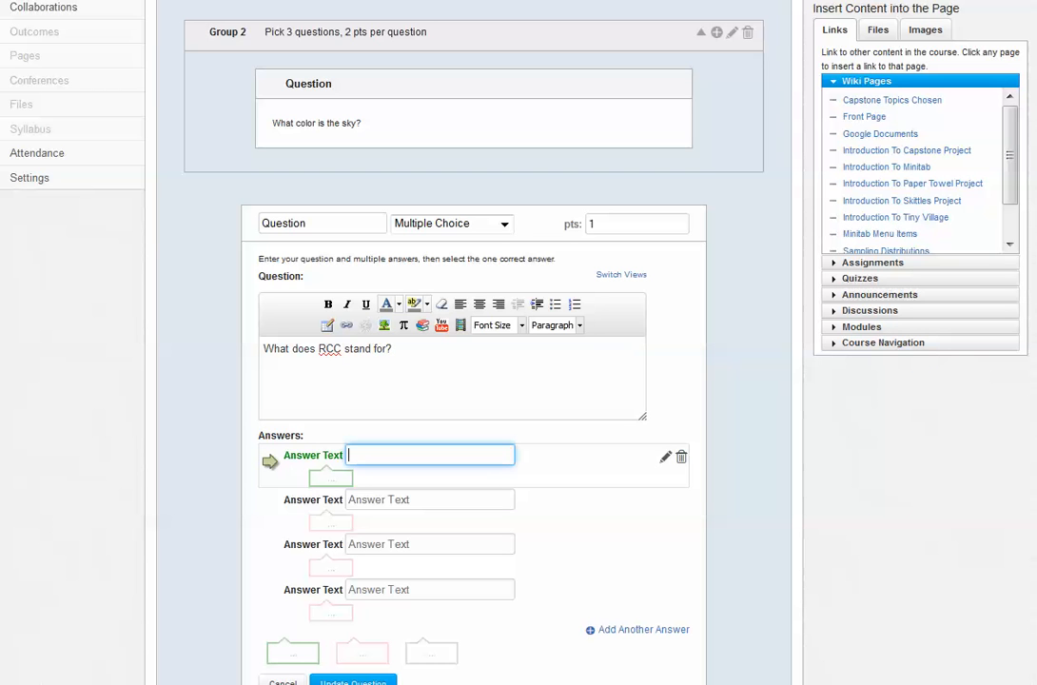
type("Richland Cool Community")
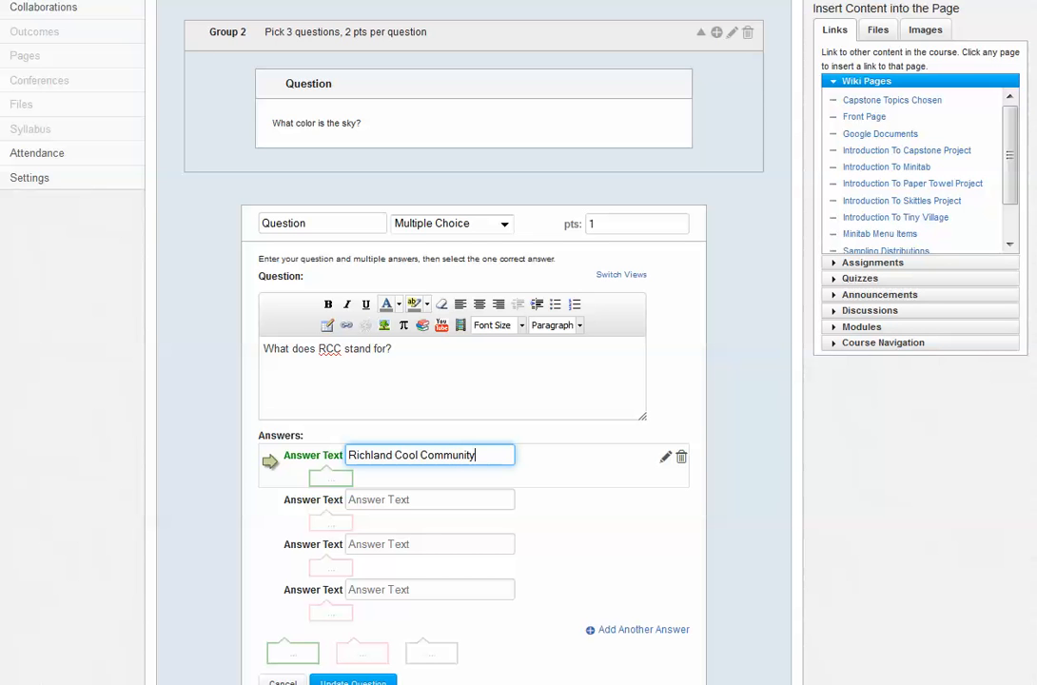
Enter "Richland Community College" as the second answer to the RCC question
left_click(429, 500)
type("R")
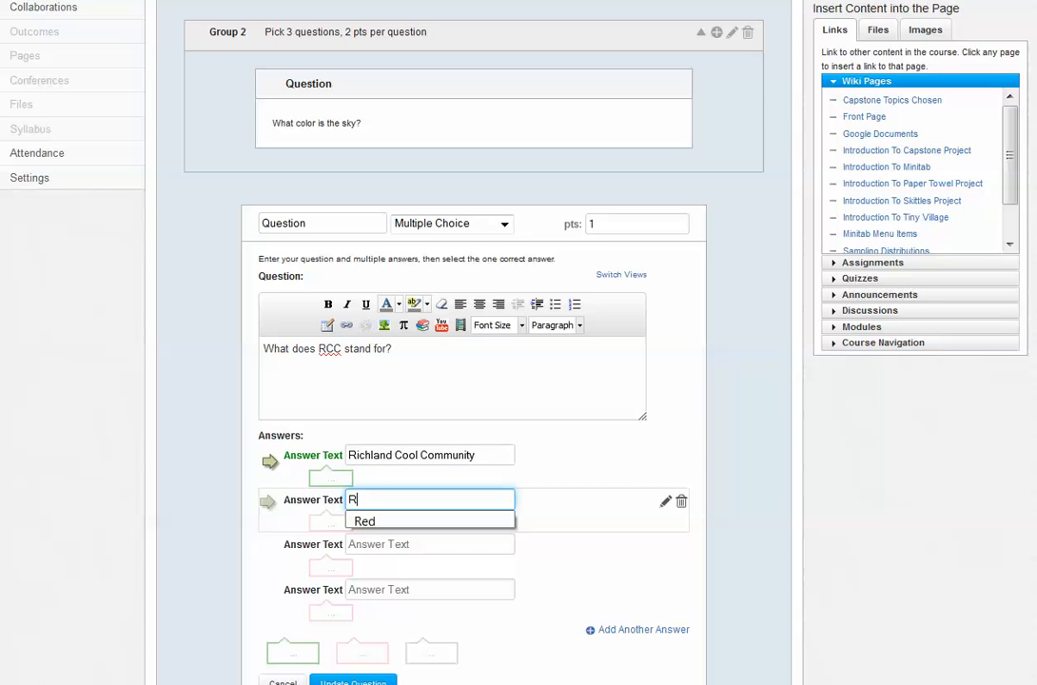
type("uchland ")
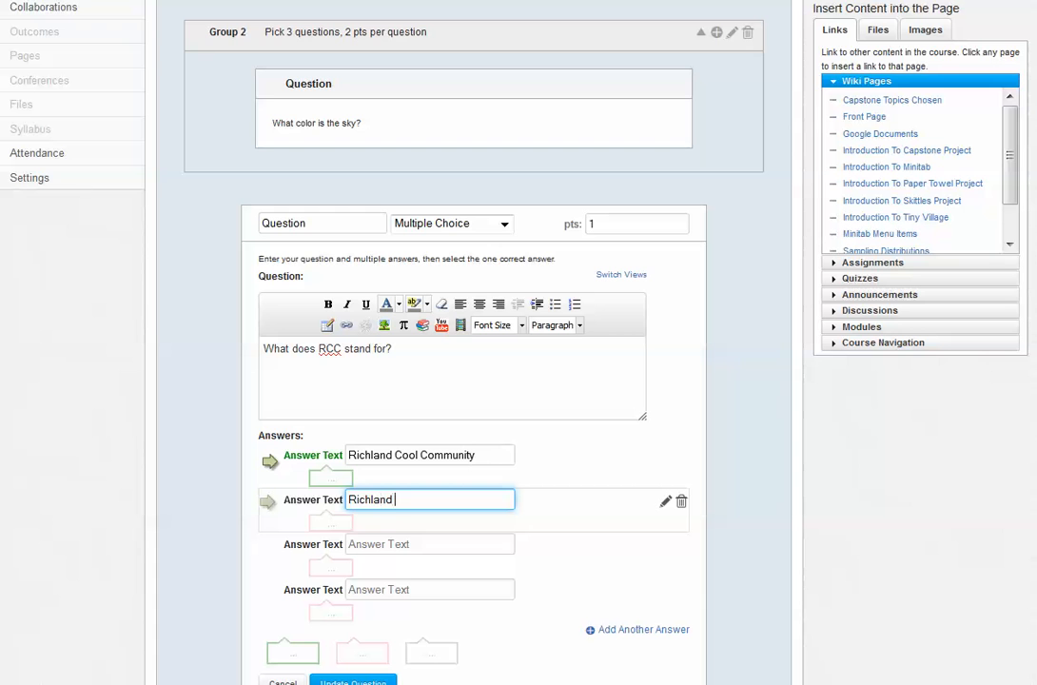
type("Community College")
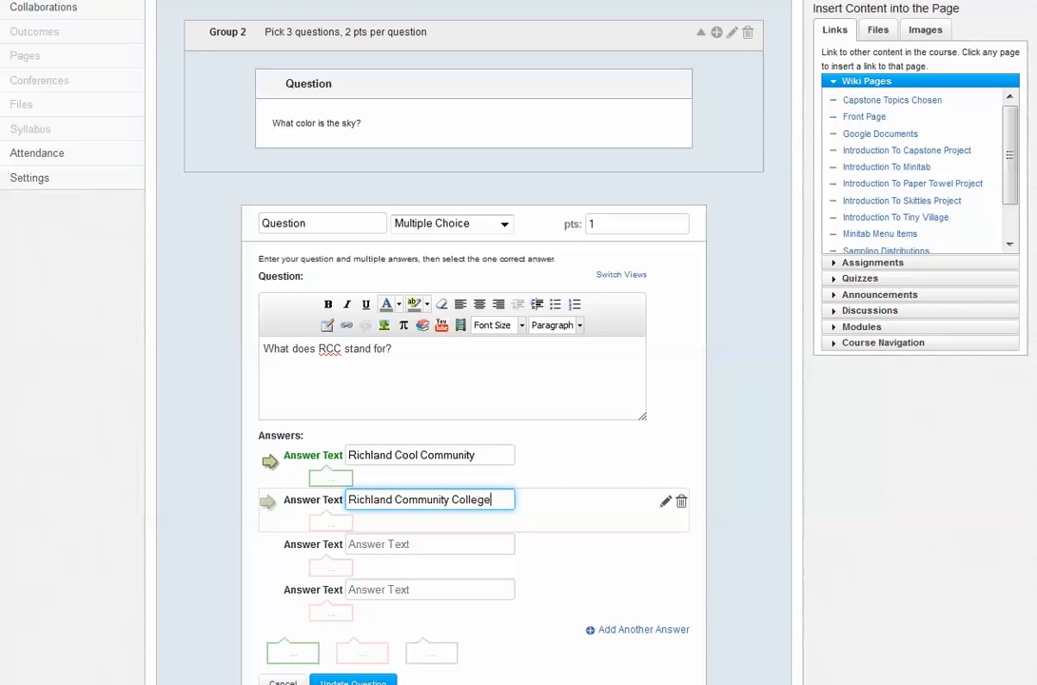
Enter "Rick Cool Cucumbers" as the third answer and delete the empty fourth answer
type("R")
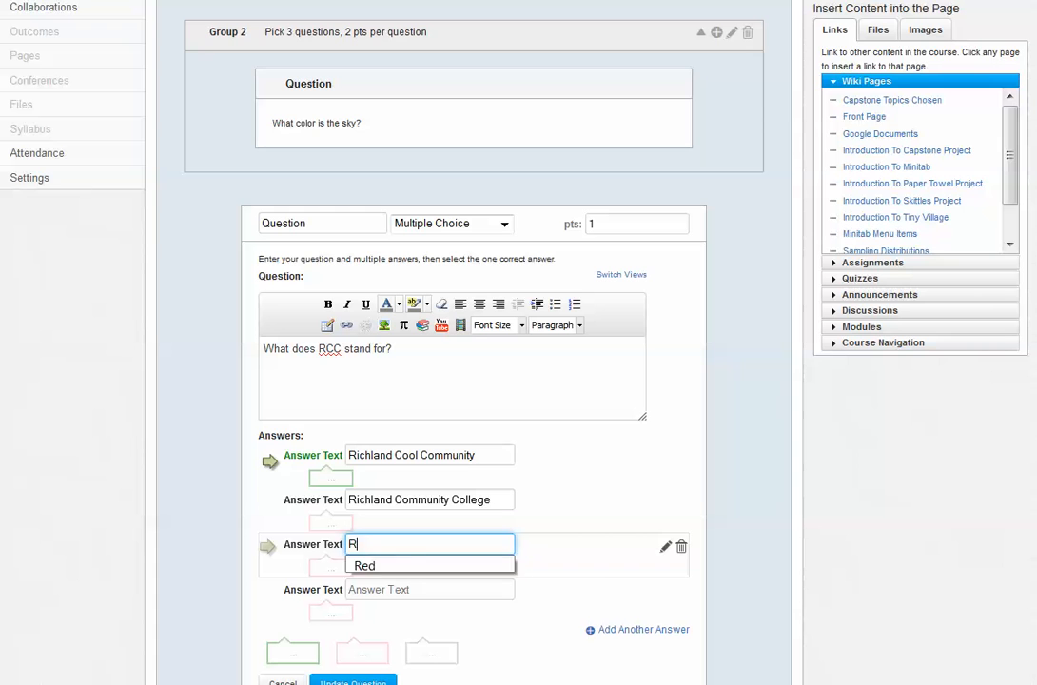
type("ick C")
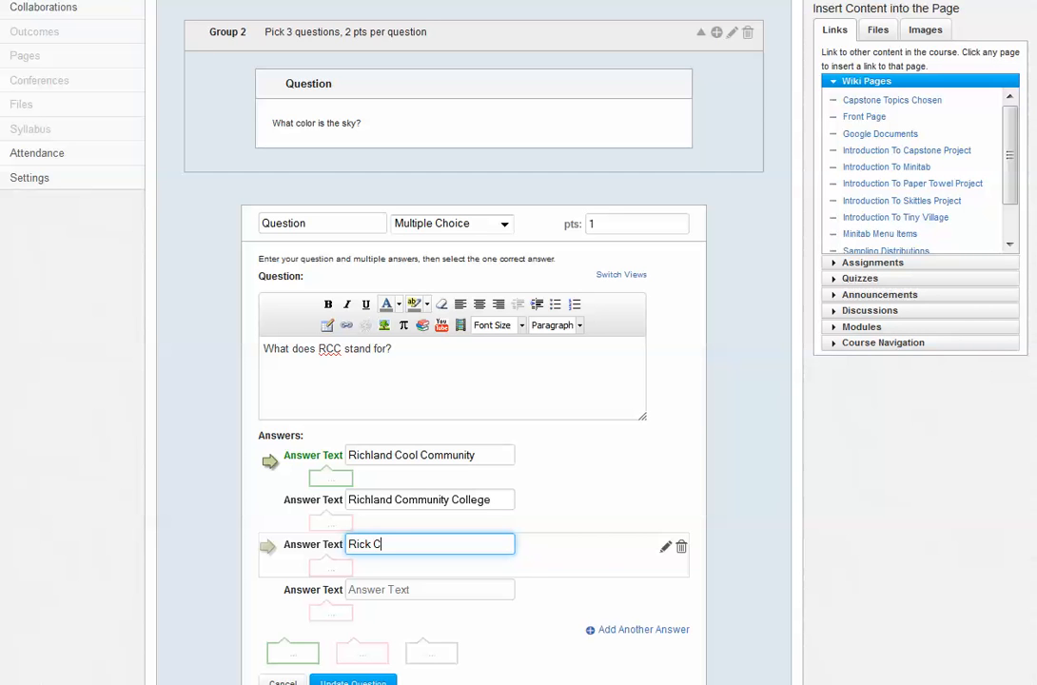
type("ool Cumber")
type("cu")
key("End")
type("s")
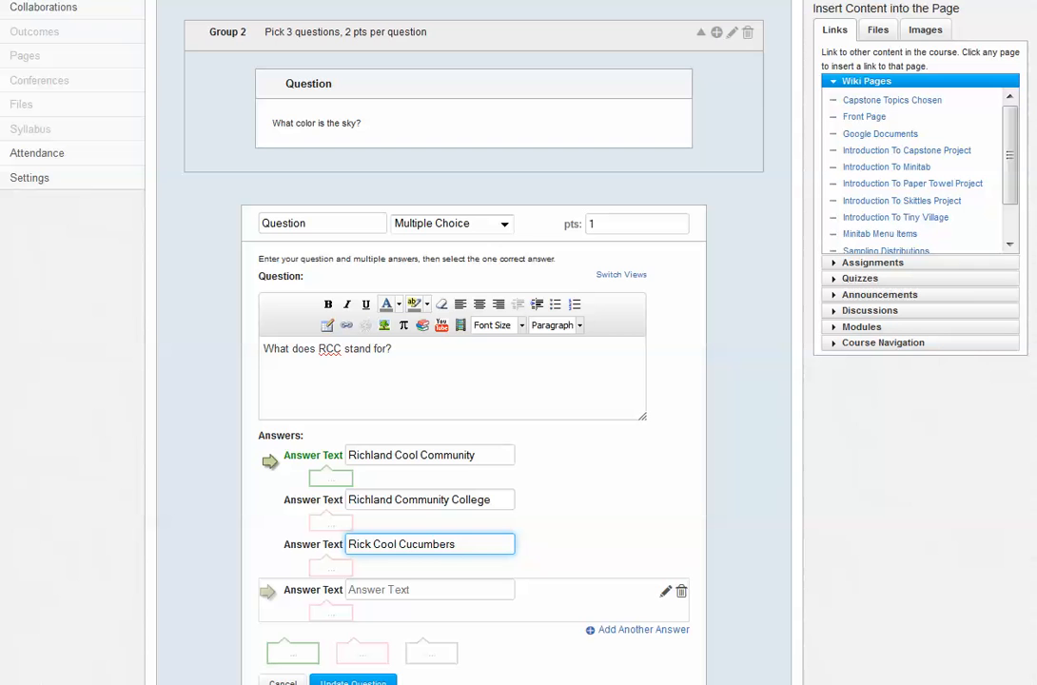
left_click(682, 591)
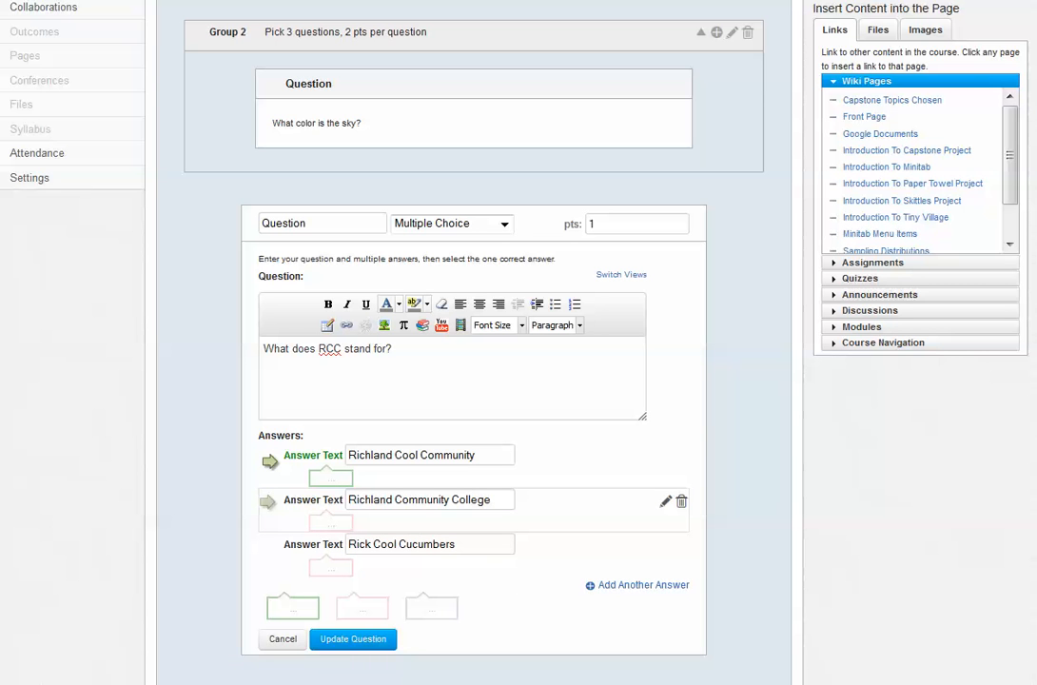
Mark "Richland Community College" as the correct answer and save the RCC question
left_click(269, 505)
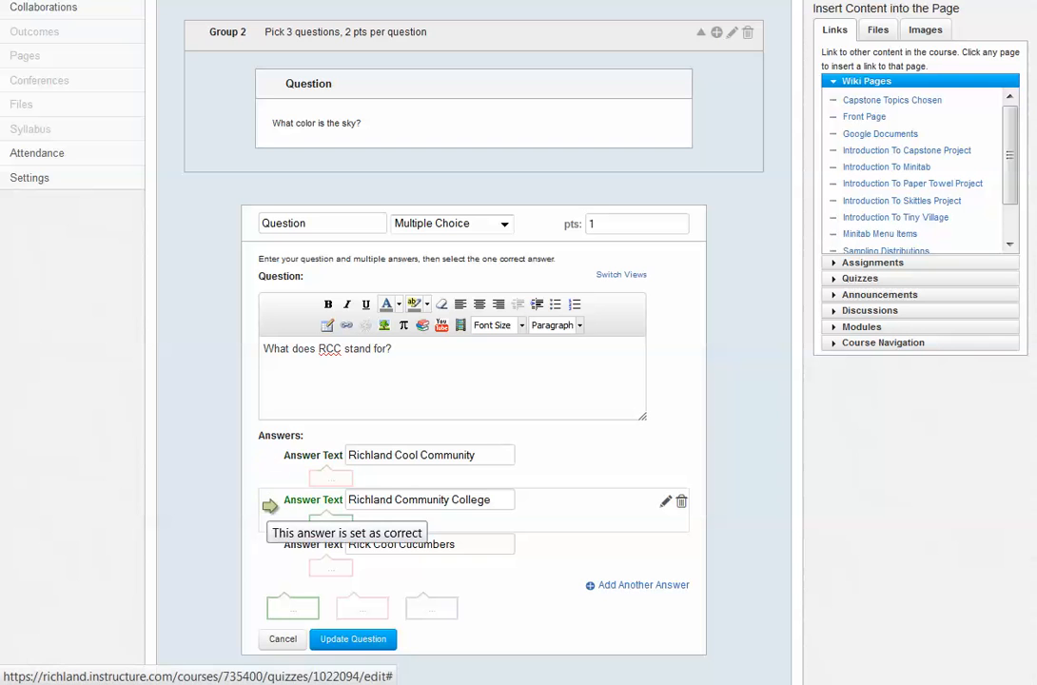
left_click(353, 639)
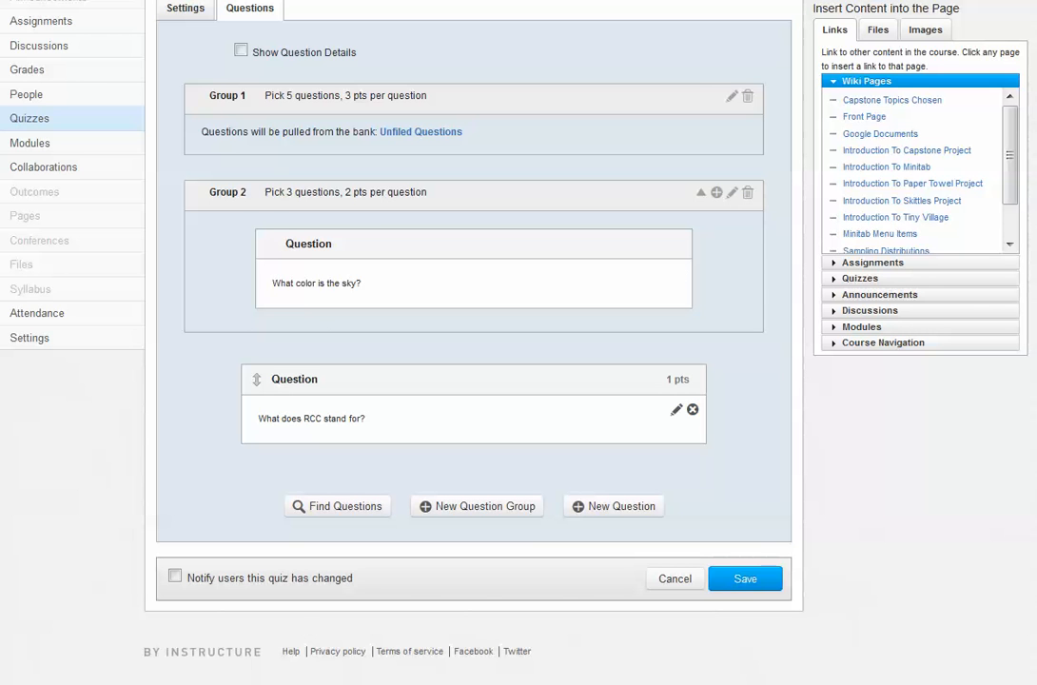
Move the standalone RCC question into Group 2 above the sky color question
left_click_drag(256, 380, 256, 346)
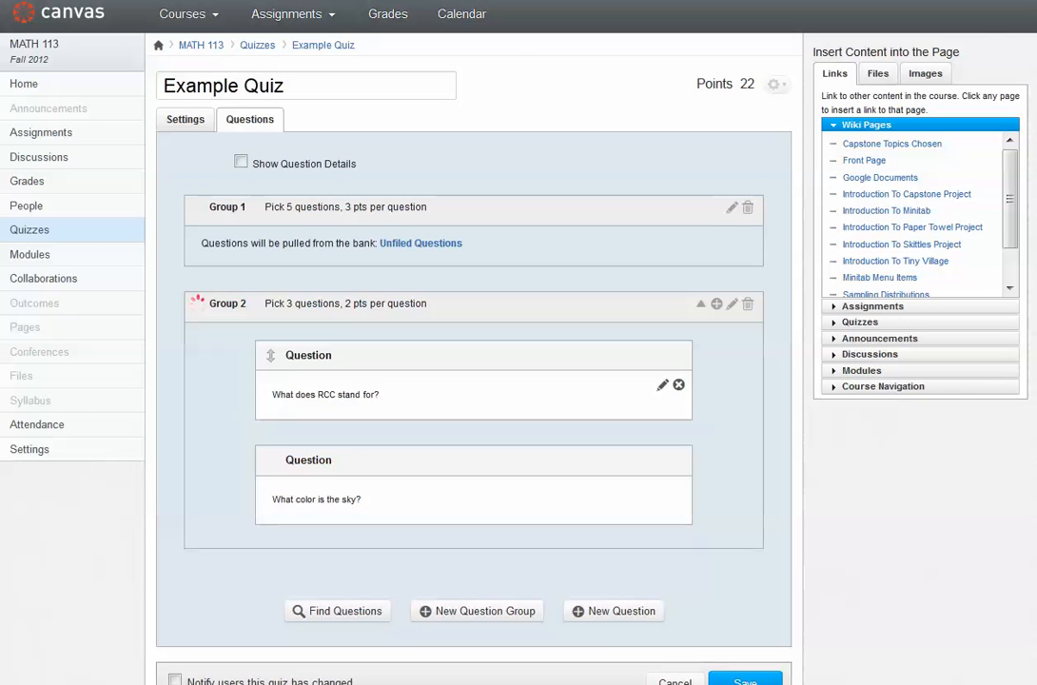
Move the sky color question and the RCC question out of Group 2
scroll(441, 342, "down", 1)
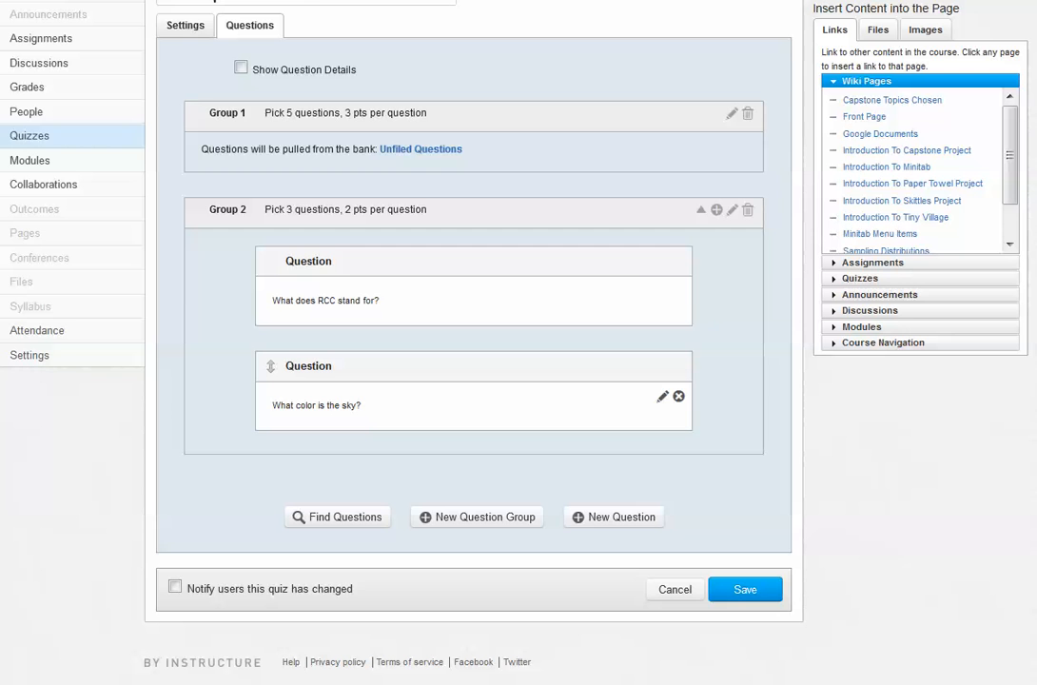
left_click_drag(270, 365, 240, 474)
scroll(261, 285, "down", 2)
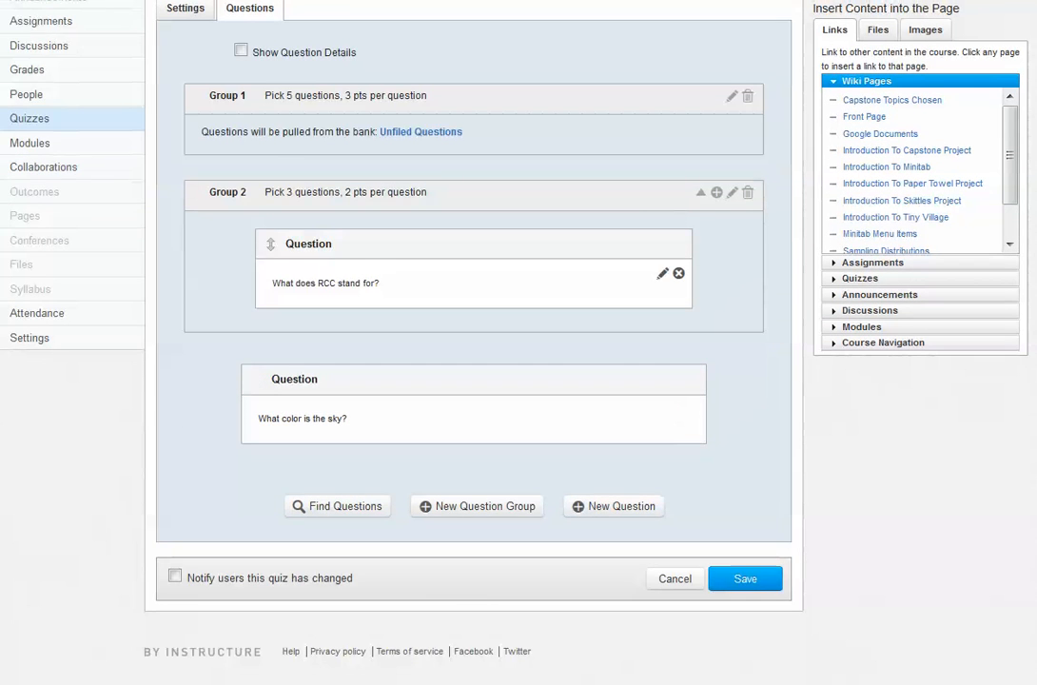
left_click_drag(271, 243, 255, 399)
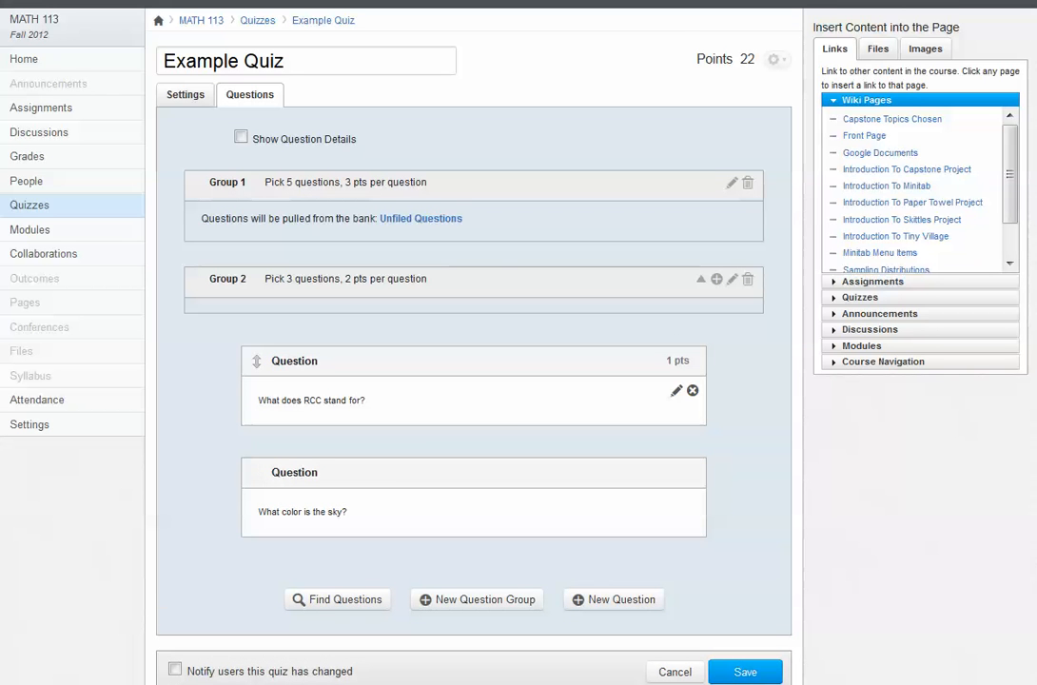
Move both questions back into Group 2, with the sky color question above the RCC question
mouse_move(257, 361)
left_mouse_down()
mouse_move(271, 328)
mouse_move(265, 375)
left_mouse_up()
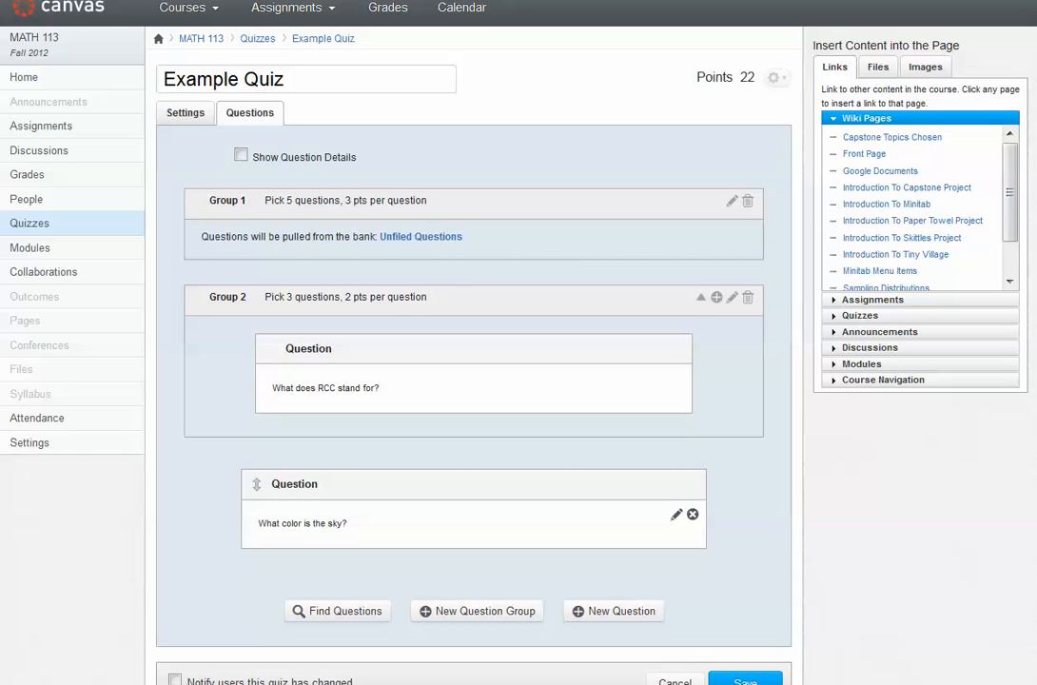
left_click_drag(256, 484, 262, 409)
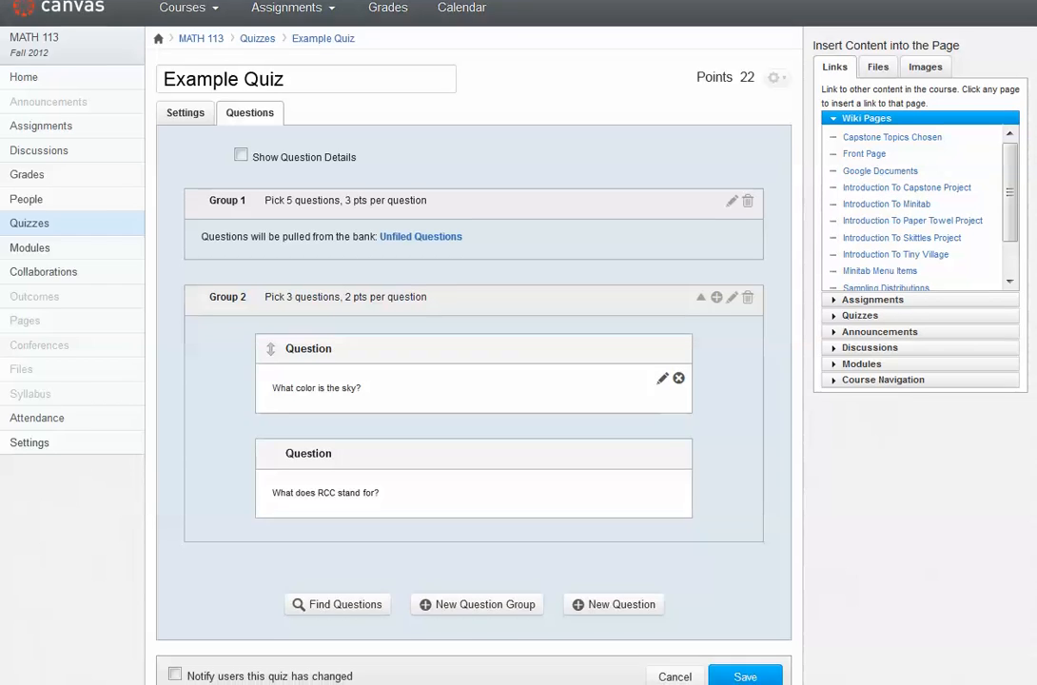
Find existing bank questions and select Interpolation, the Interquartile Range IQR question, the critical value Kurtosis question and the five-number Median question
scroll(472, 380, "down", 3)
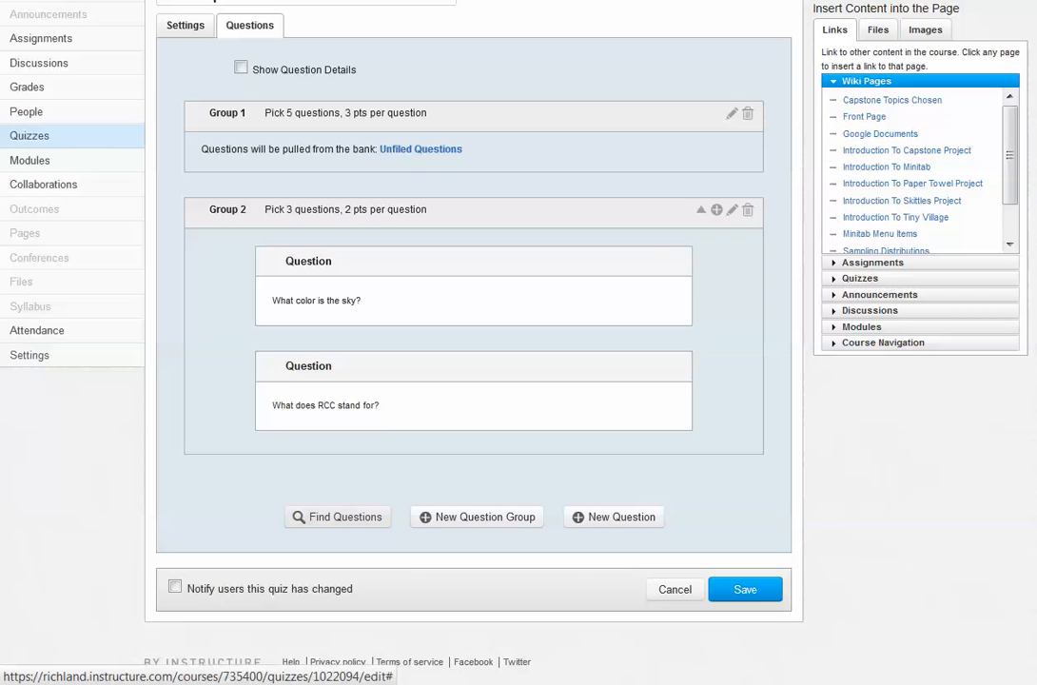
left_click(338, 516)
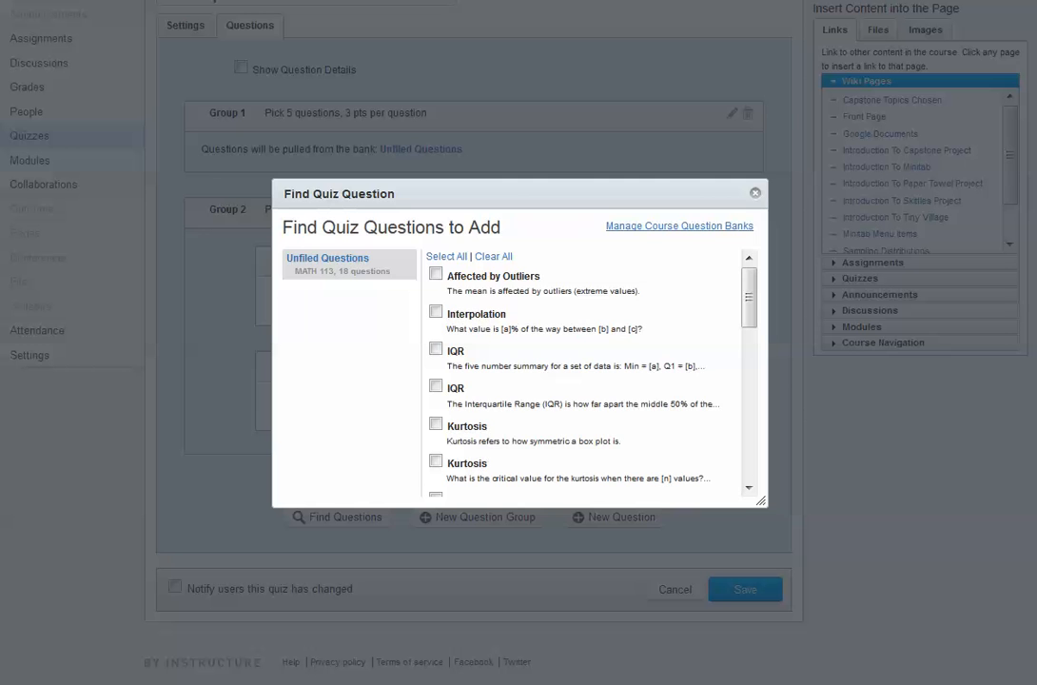
scroll(435, 362, "down", 3)
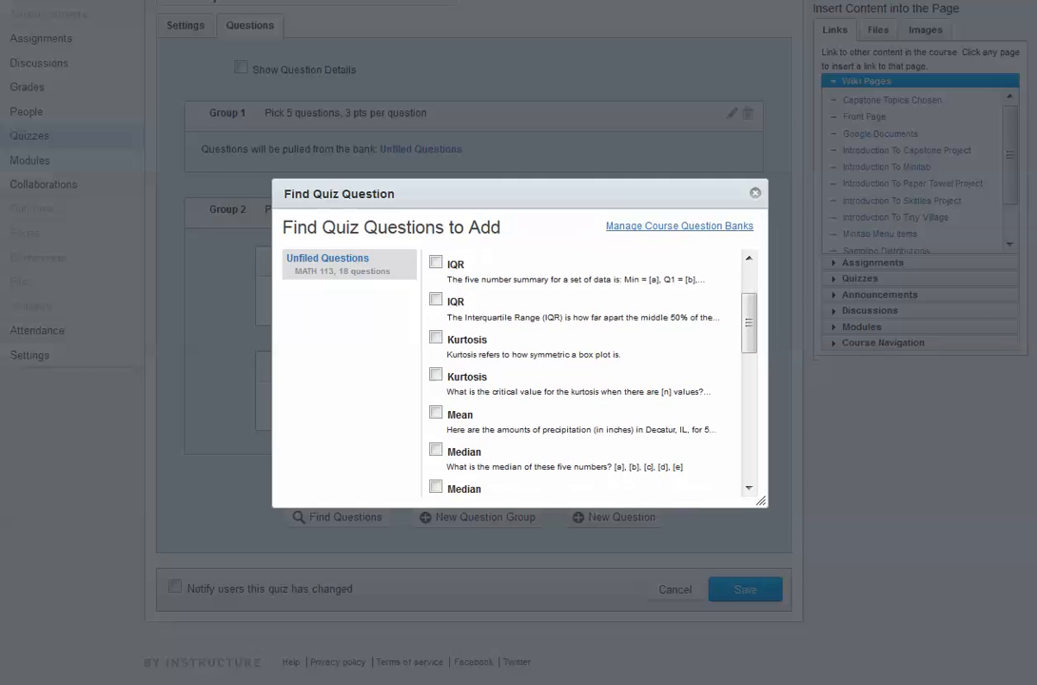
scroll(435, 361, "up", 3)
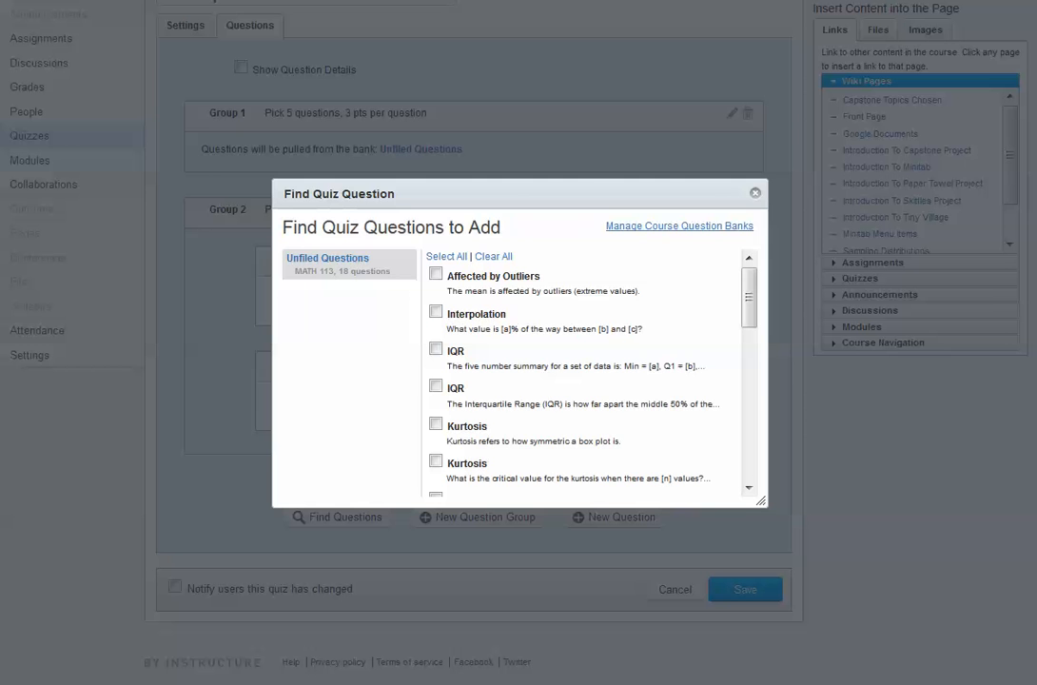
left_click(435, 311)
left_click(435, 386)
scroll(436, 385, "down", 1)
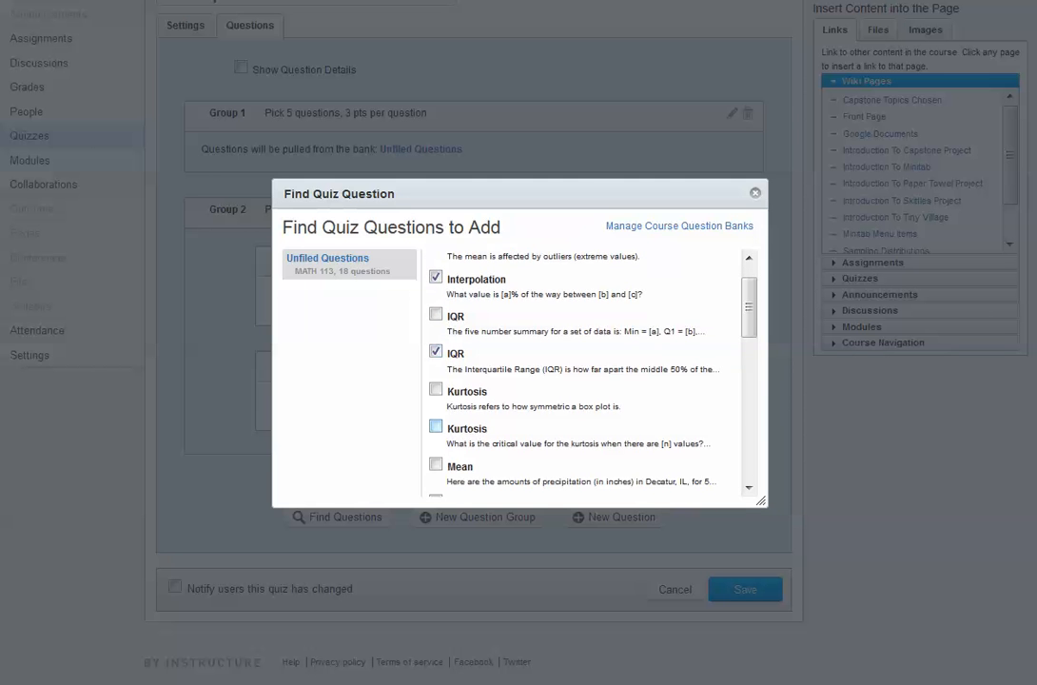
left_click(436, 426)
scroll(436, 426, "down", 2)
left_click(436, 433)
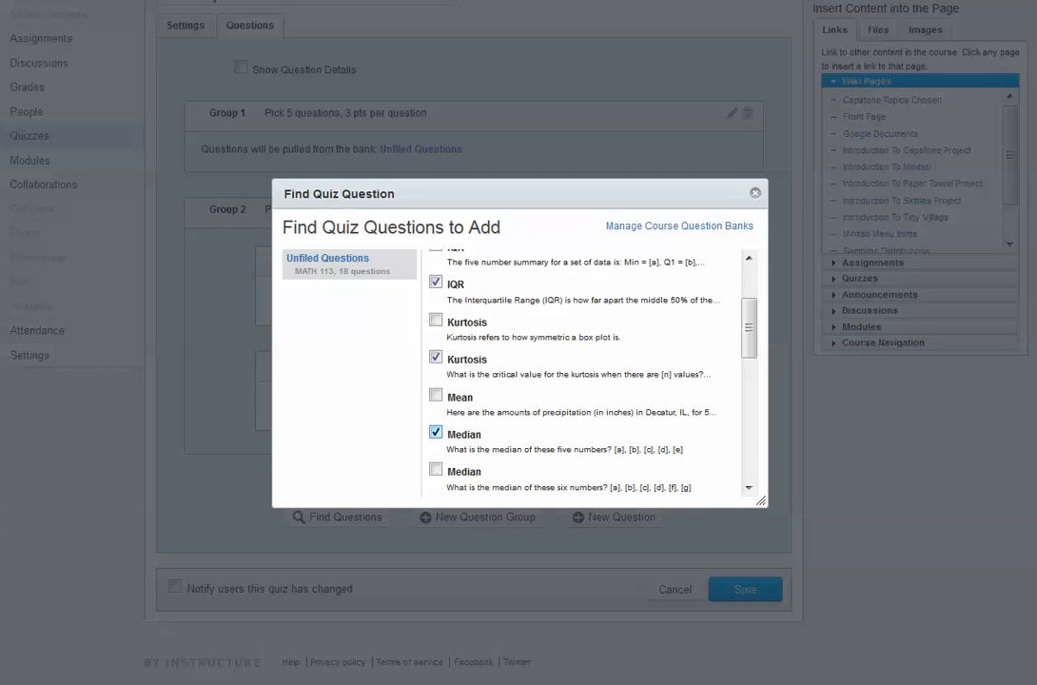
Also select the Unfiled Questions item asking for the depth of P[a] when there are [n] values
scroll(435, 433, "up", 6)
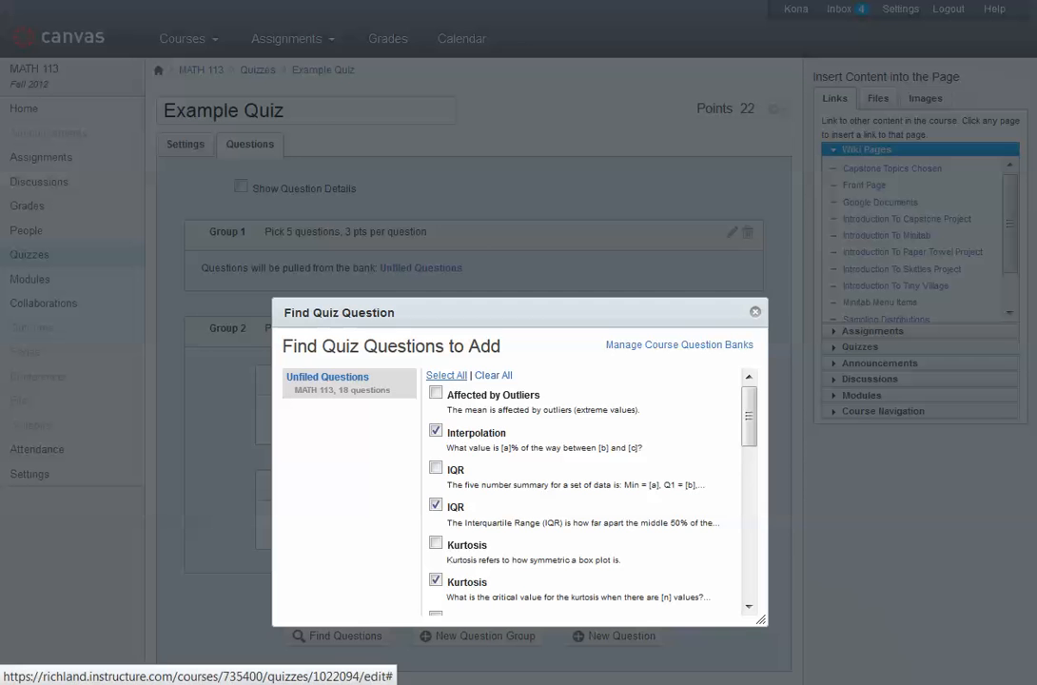
left_click_drag(749, 416, 749, 497)
scroll(436, 494, "down", 1)
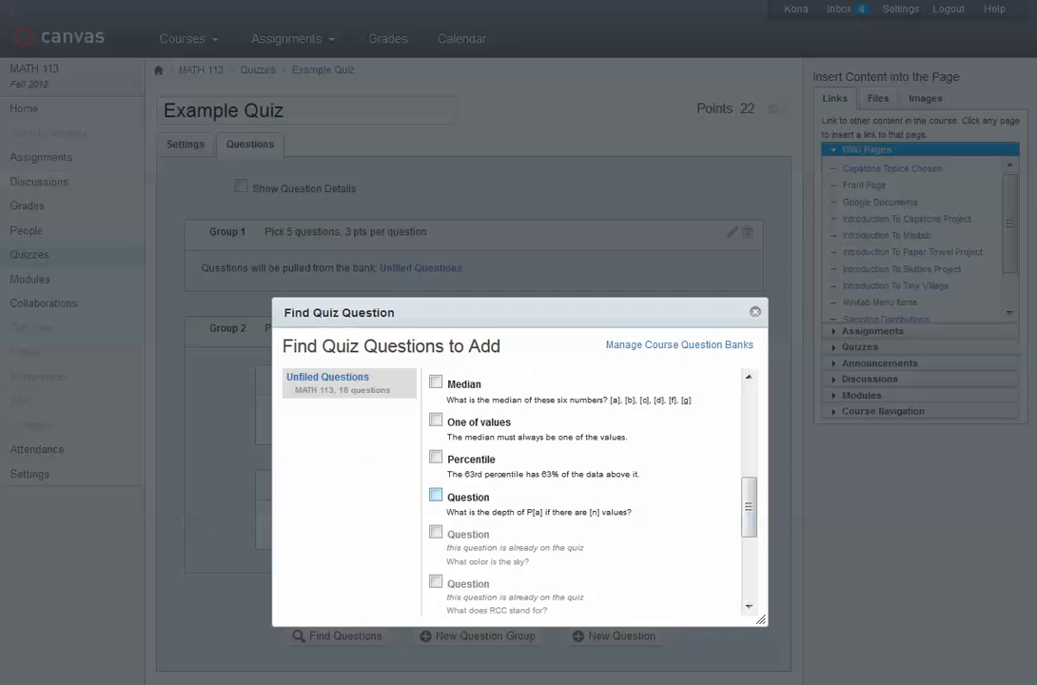
left_click(436, 495)
left_click(435, 532)
left_click_drag(749, 509, 749, 567)
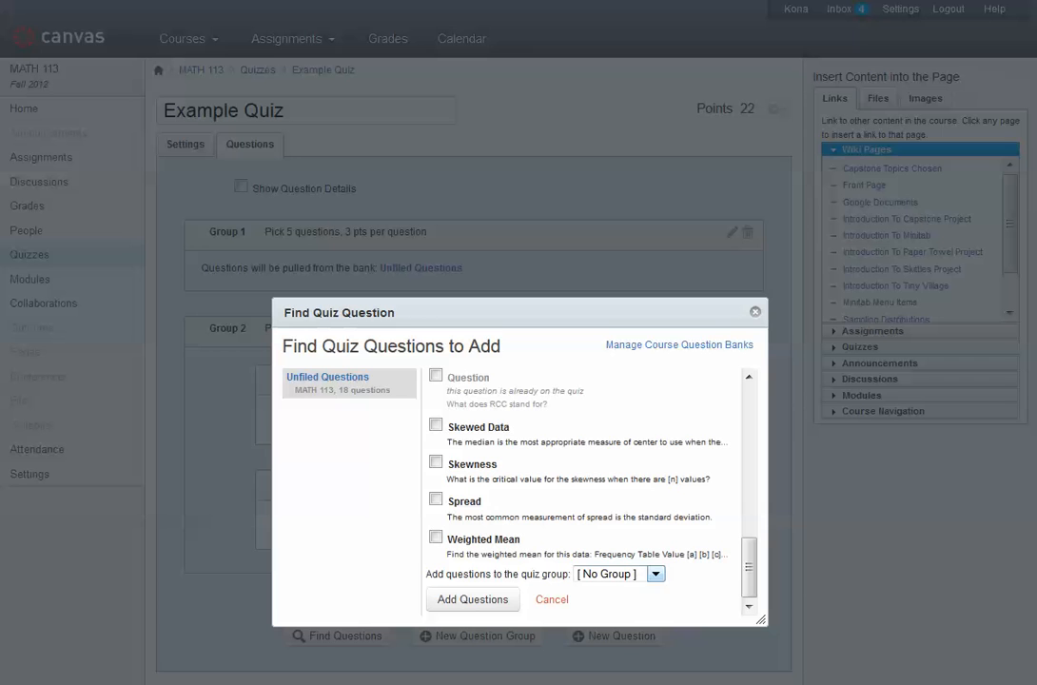
Choose Group 2 as the quiz group for the selected bank questions and add them
left_click(618, 574)
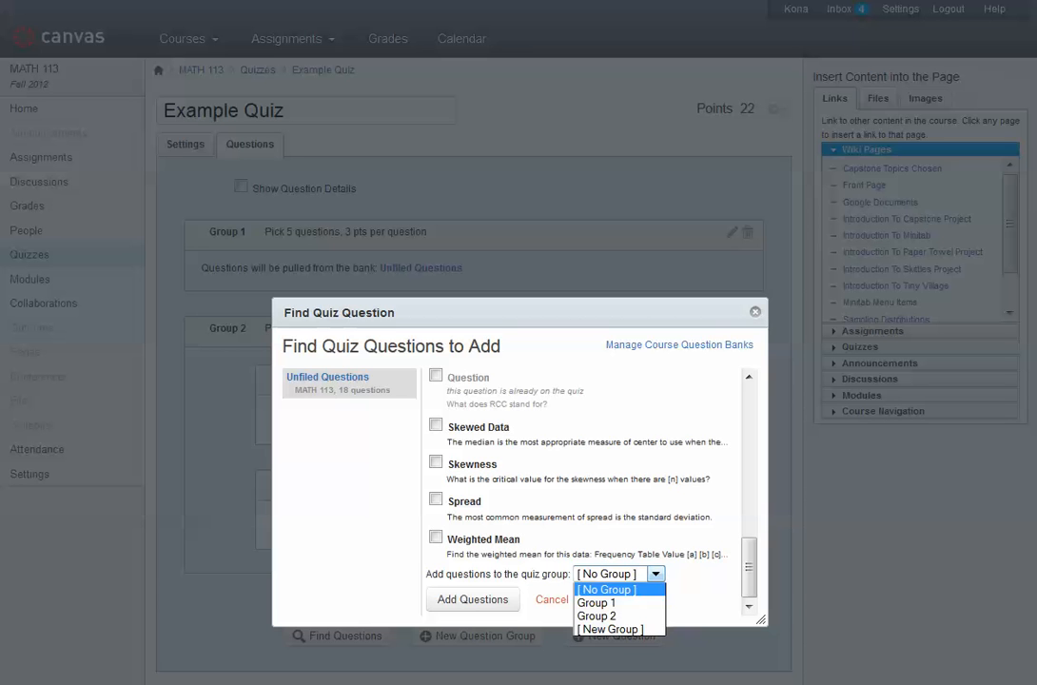
left_click(597, 616)
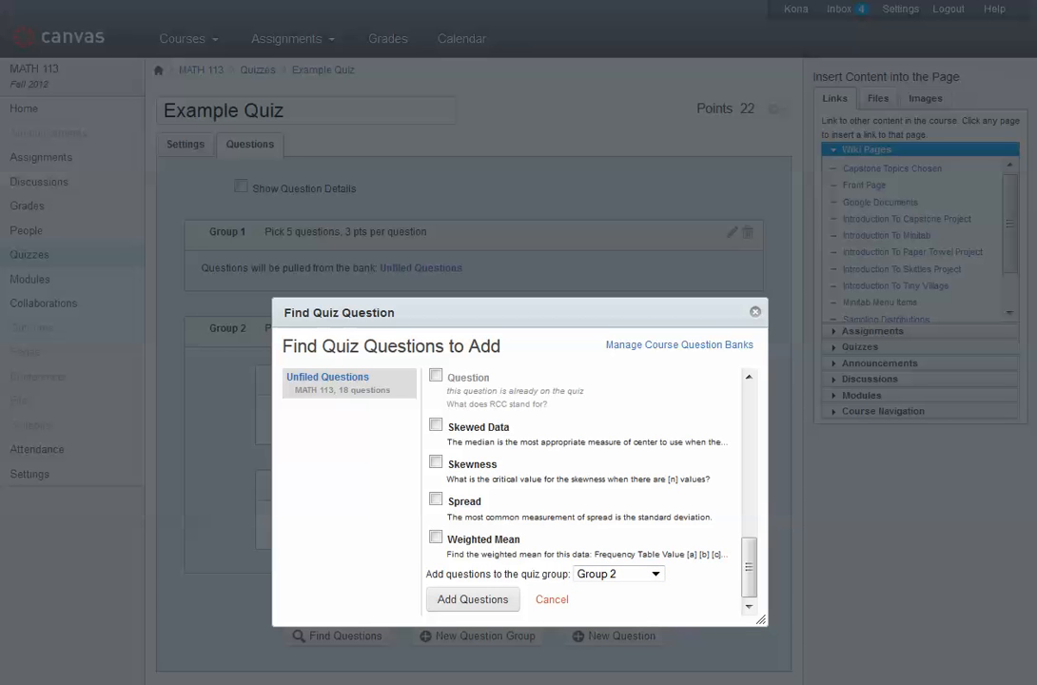
left_click(473, 599)
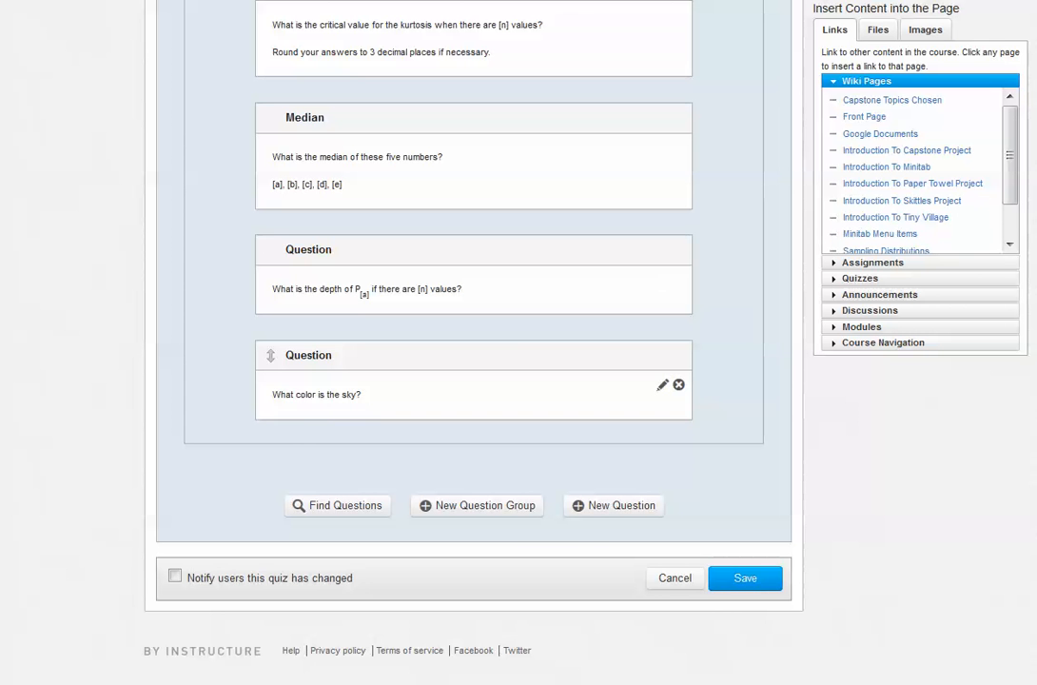
scroll(473, 381, "up", 10)
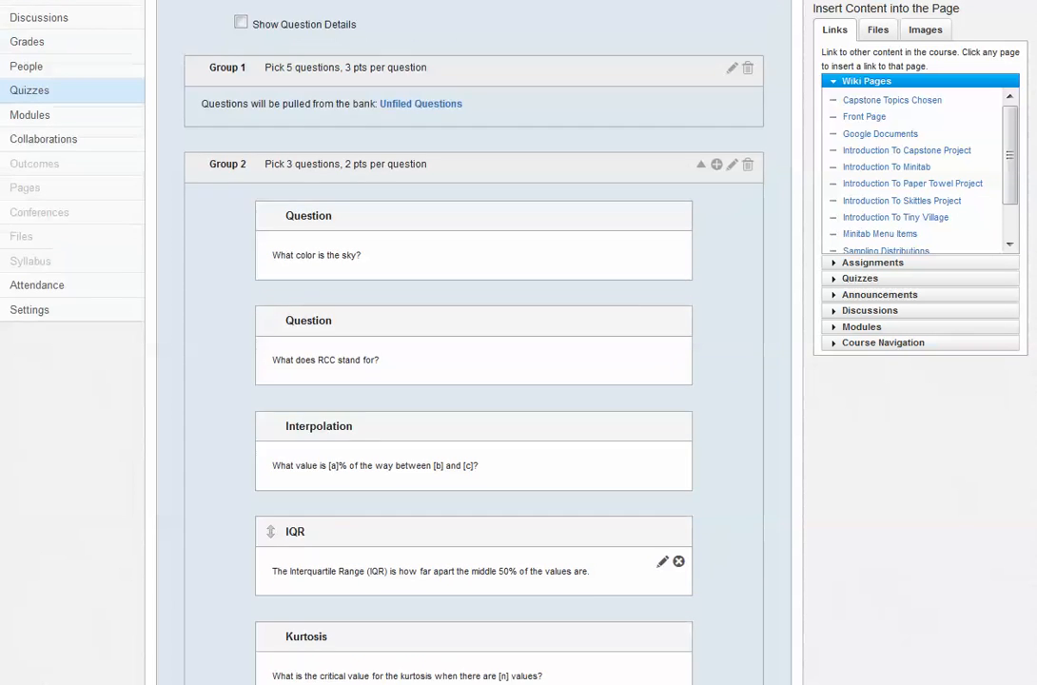
Open the IQR question in Group 2 for editing and close it without changing anything
scroll(474, 371, "down", 4)
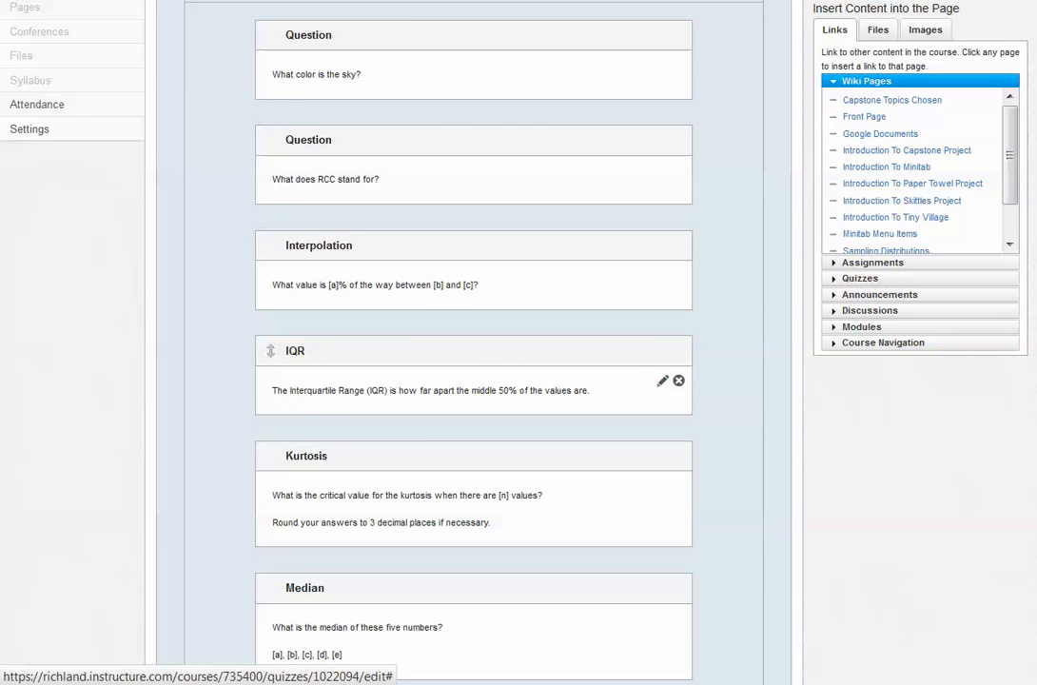
left_click(662, 381)
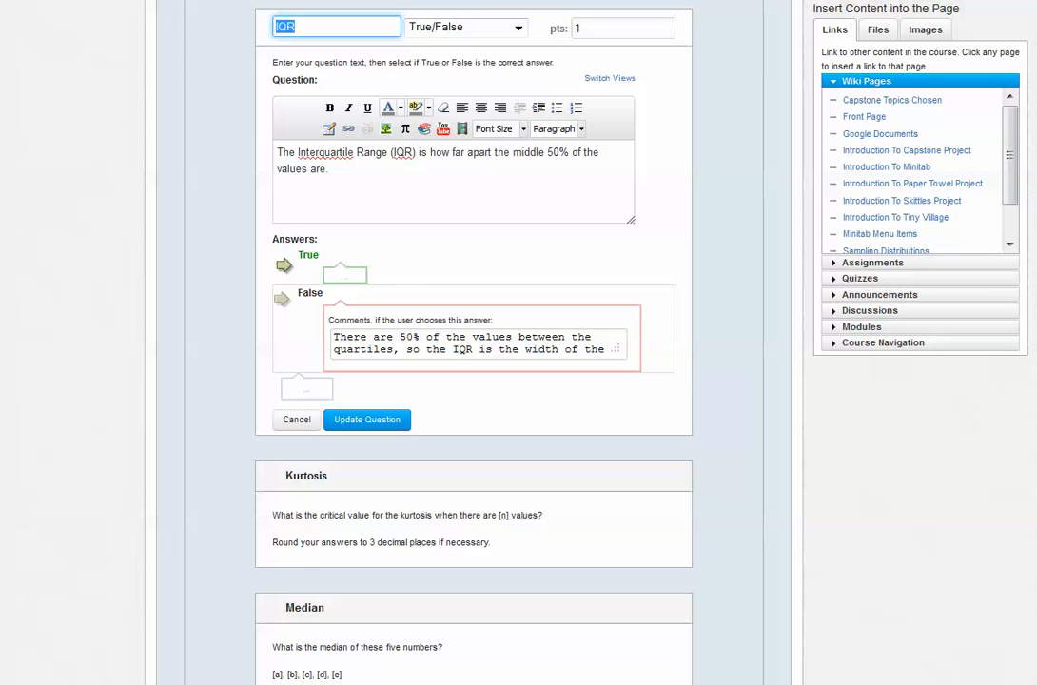
left_click(297, 420)
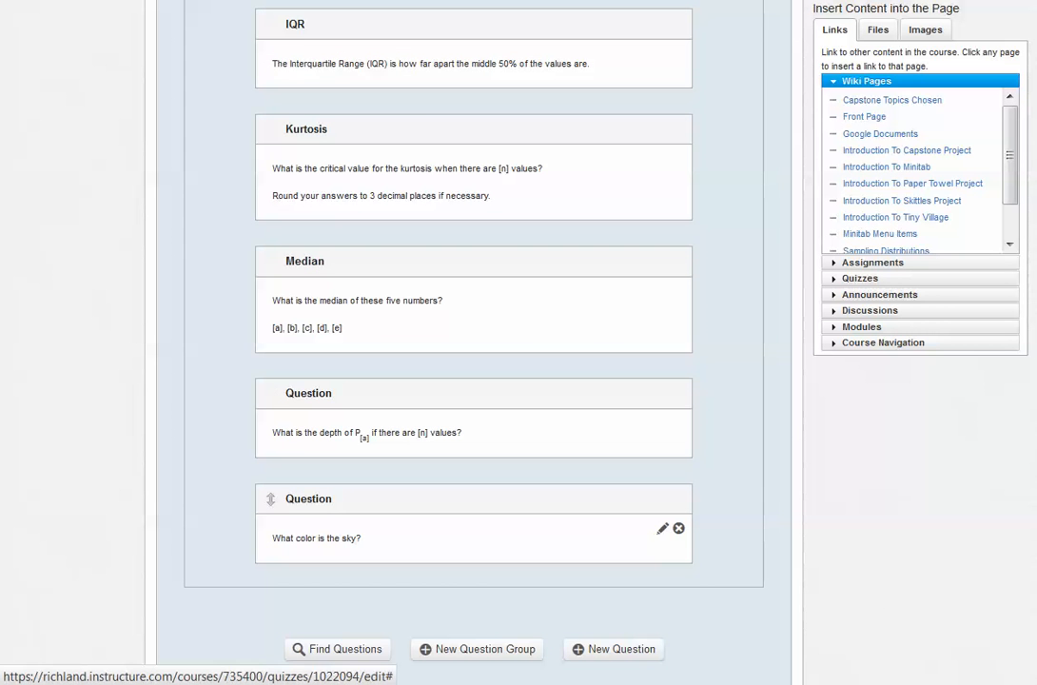
Collapse Group 2 and move it above Group 1
scroll(476, 561, "up", 7)
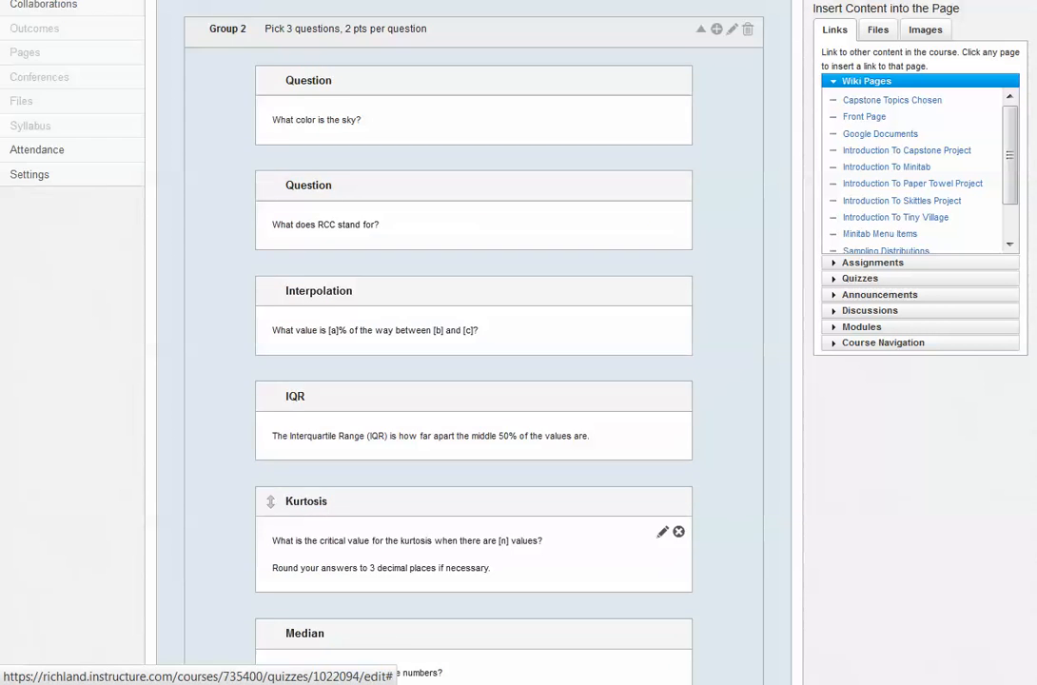
scroll(578, 349, "up", 1)
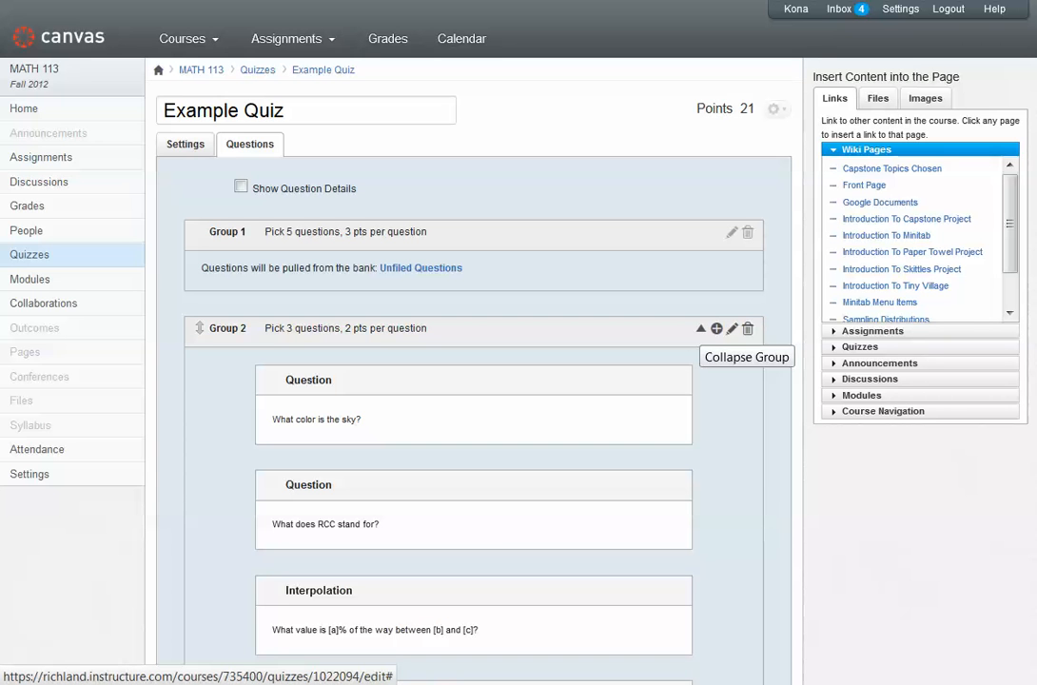
left_click(700, 328)
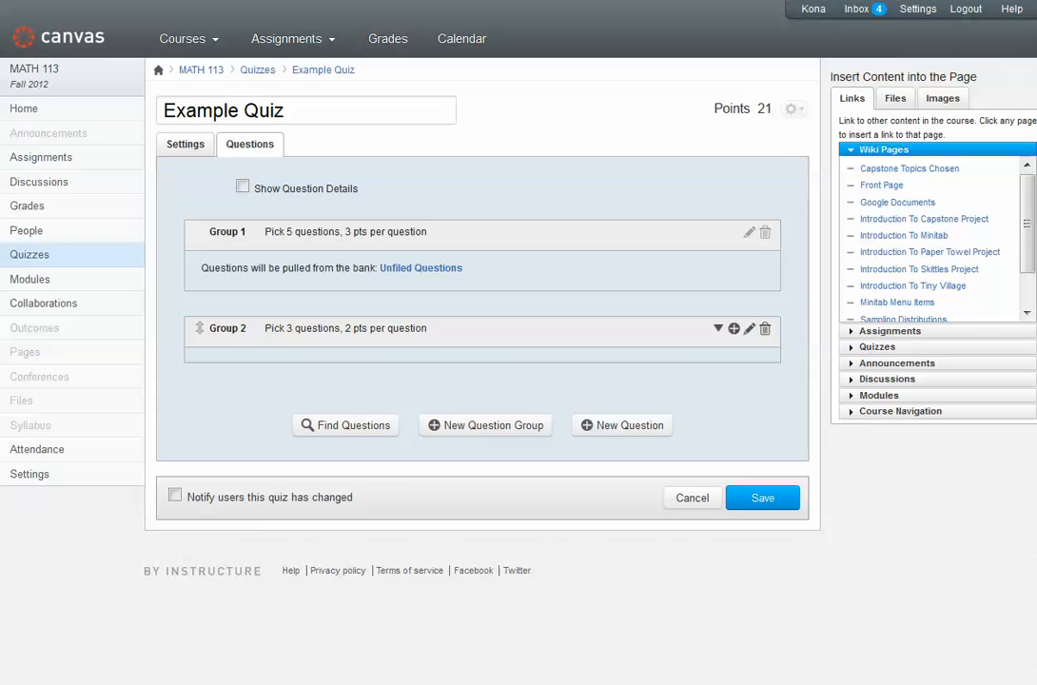
left_click_drag(200, 328, 205, 240)
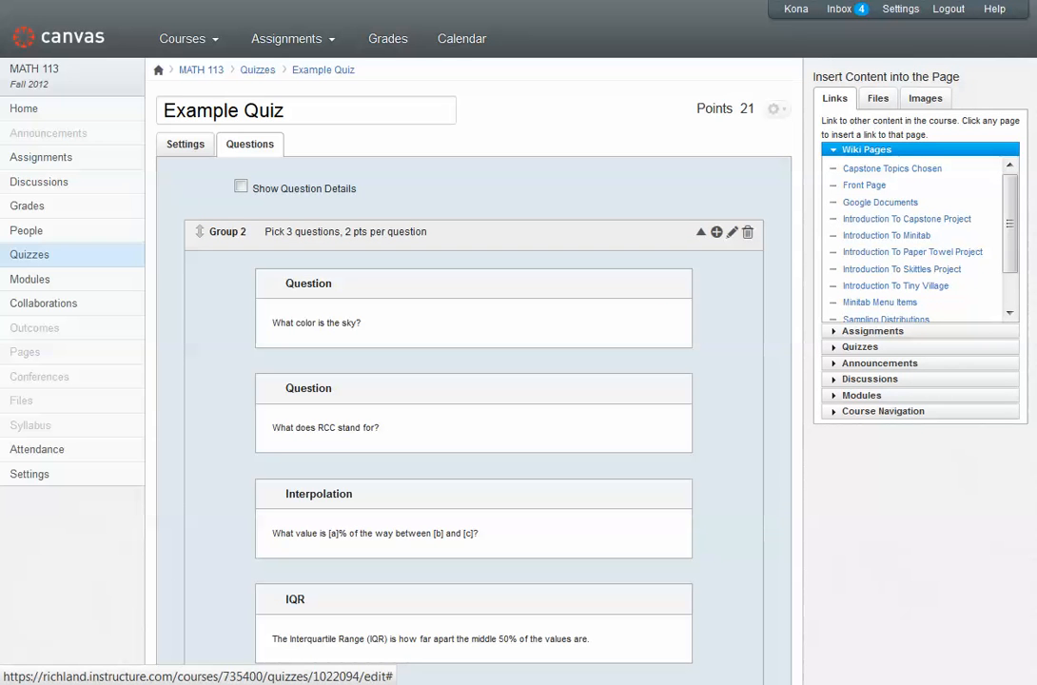
Move Group 1 back above Group 2, keeping Group 2 collapsed
left_click(700, 231)
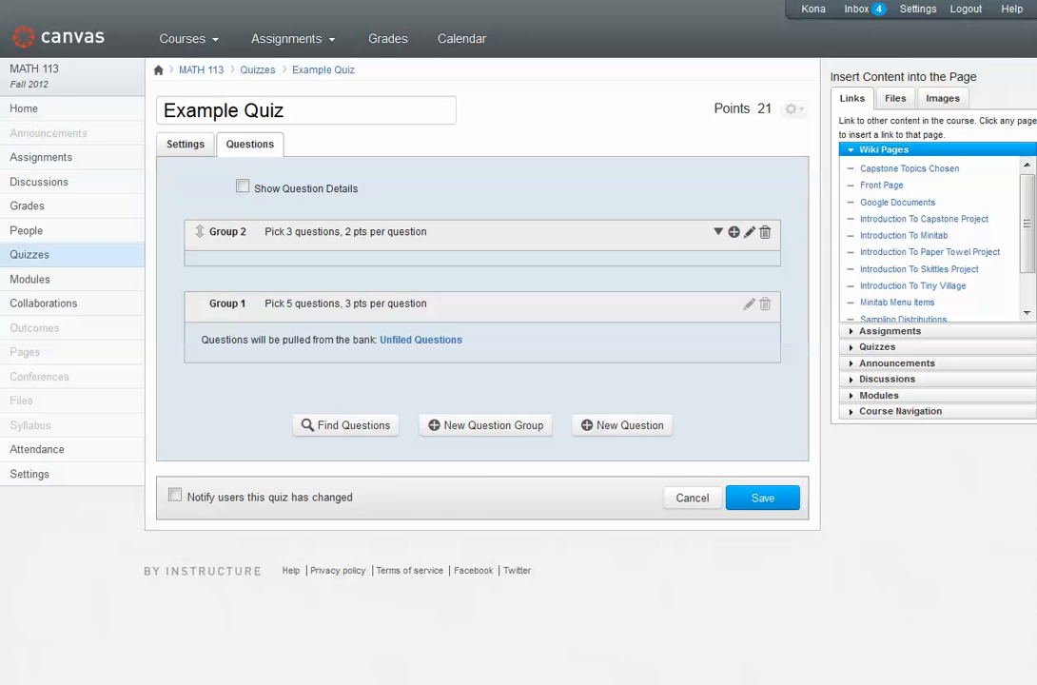
left_click_drag(200, 302, 195, 228)
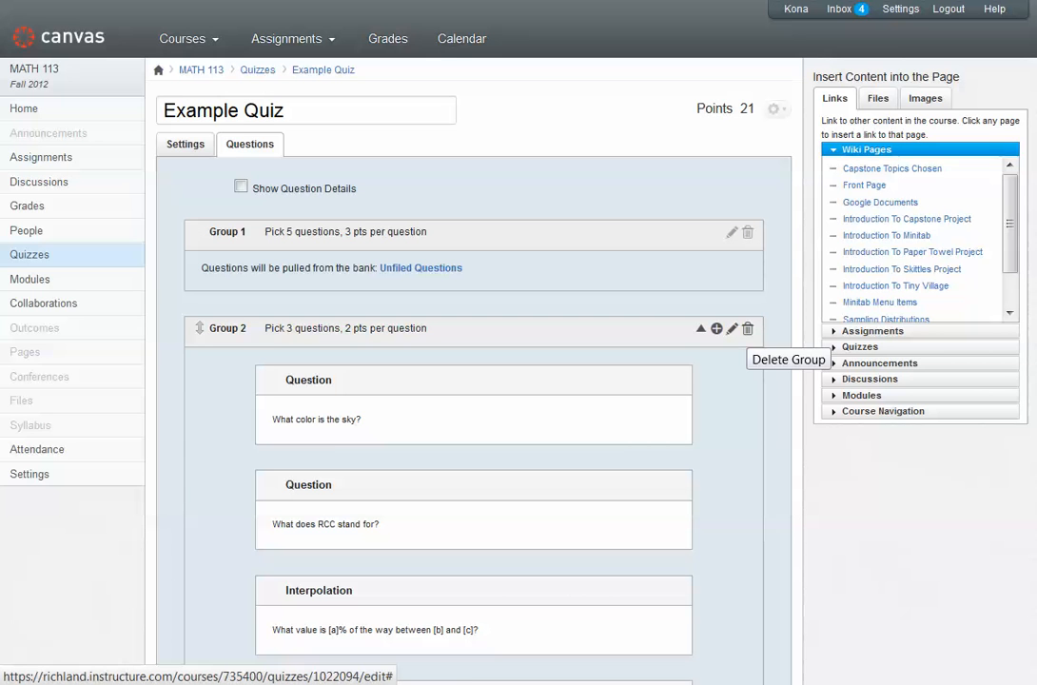
left_click(700, 328)
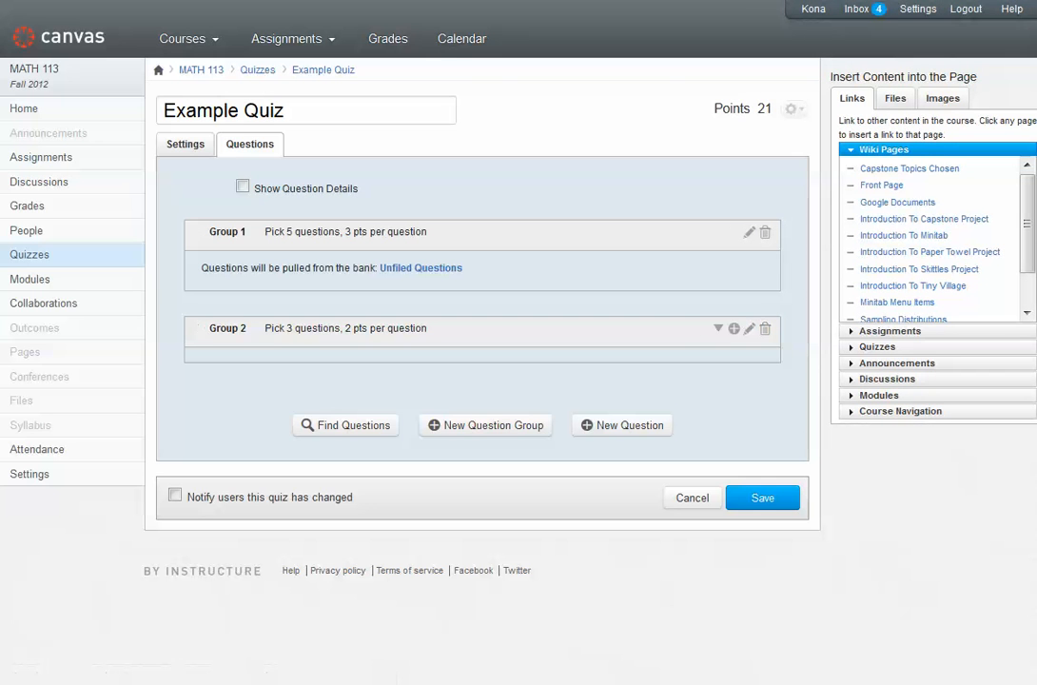
Save the Example Quiz and republish it so that students get the changes
left_click_drag(714, 109, 773, 109)
left_click(775, 114)
left_click(762, 497)
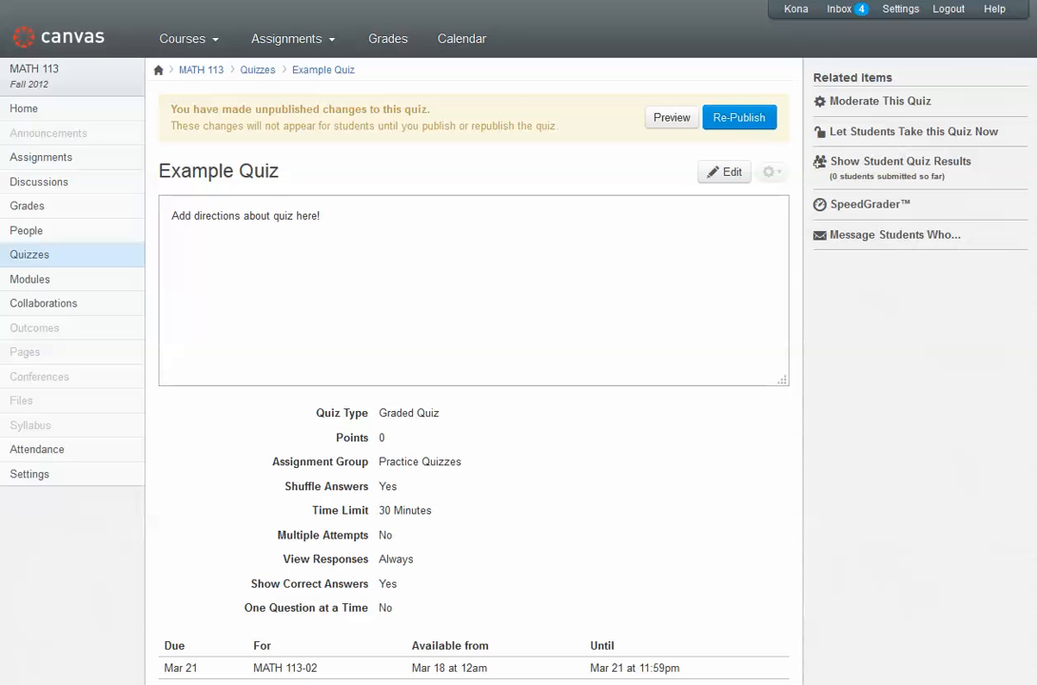
left_click(739, 117)
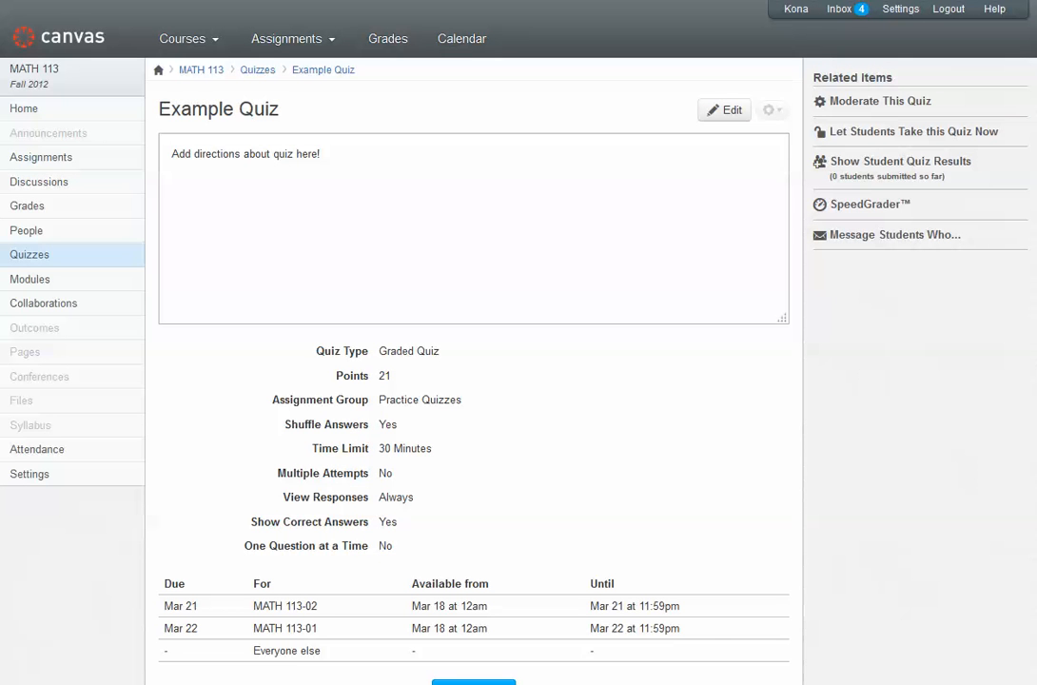
Preview the quiz and examine which questions are drawn from each group and their point values
left_click(771, 111)
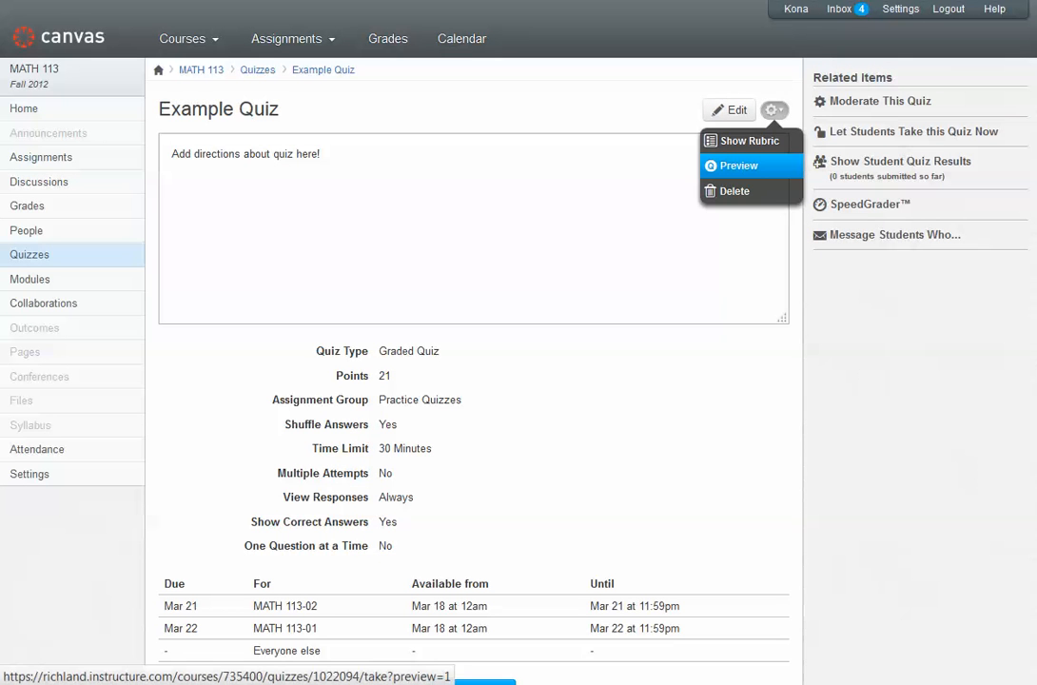
left_click(738, 165)
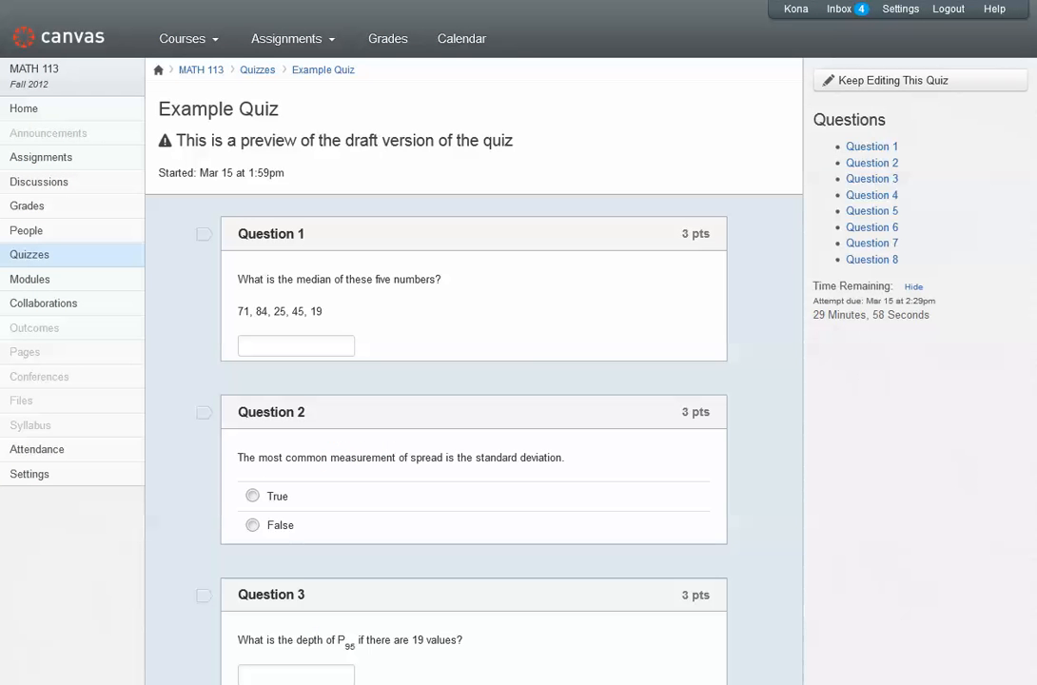
scroll(474, 381, "down", 3)
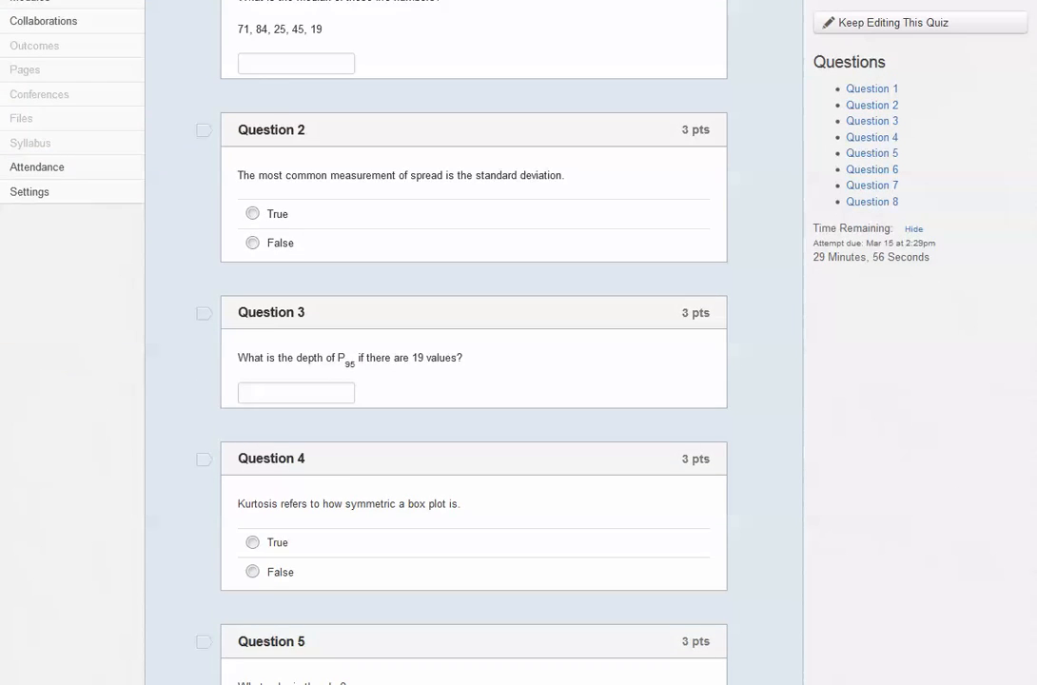
scroll(474, 380, "up", 3)
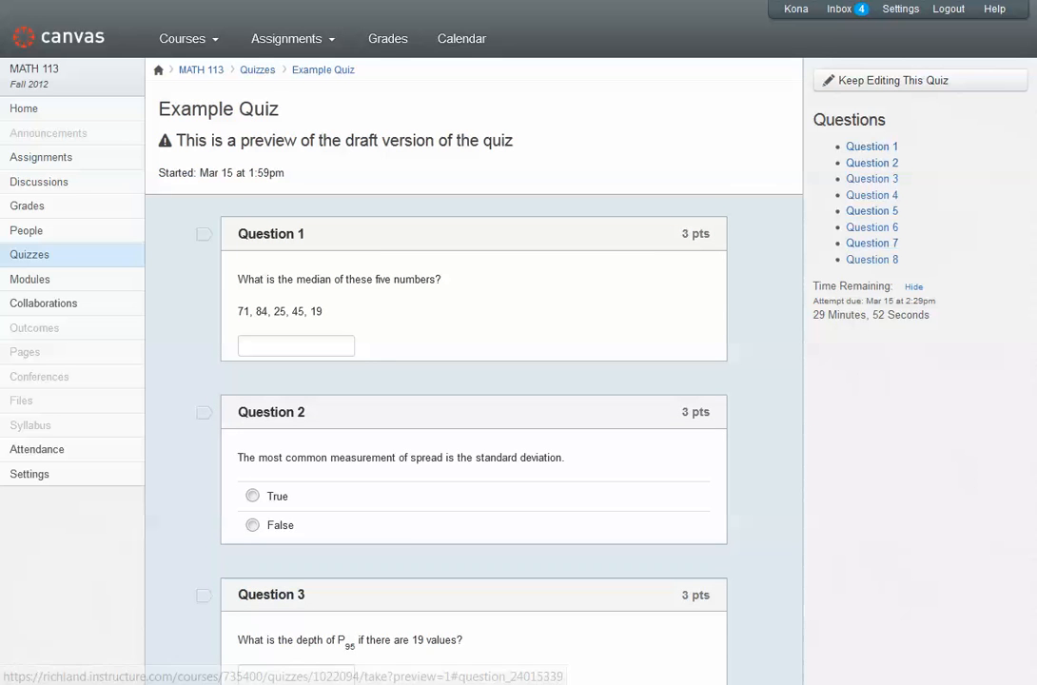
scroll(474, 381, "down", 4)
scroll(474, 381, "down", 4)
scroll(474, 381, "up", 8)
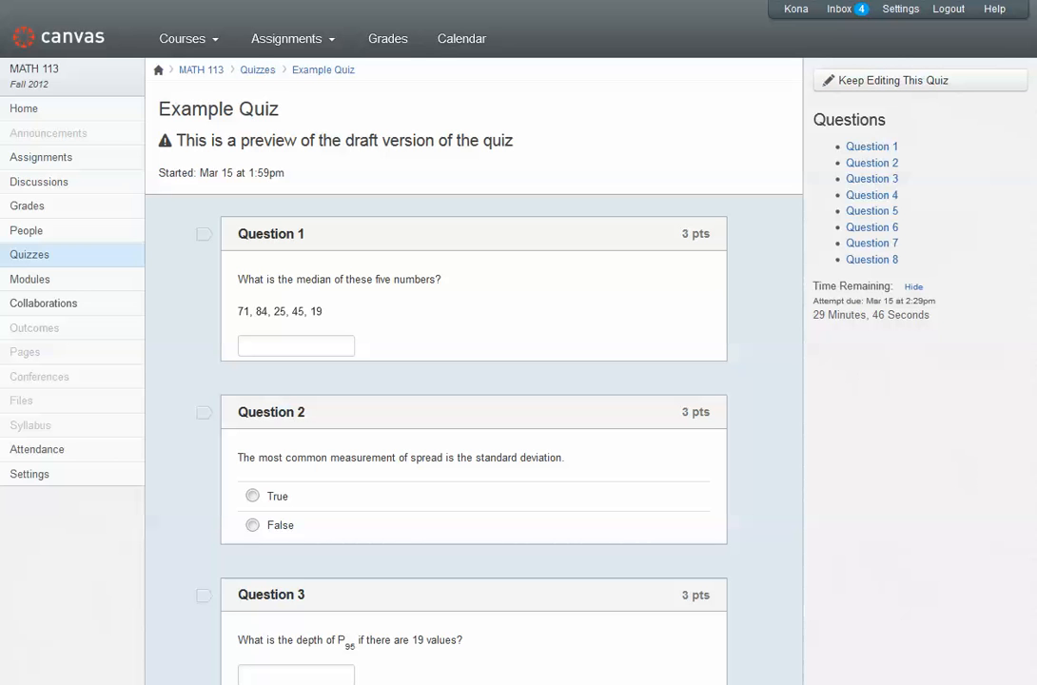
scroll(474, 380, "down", 8)
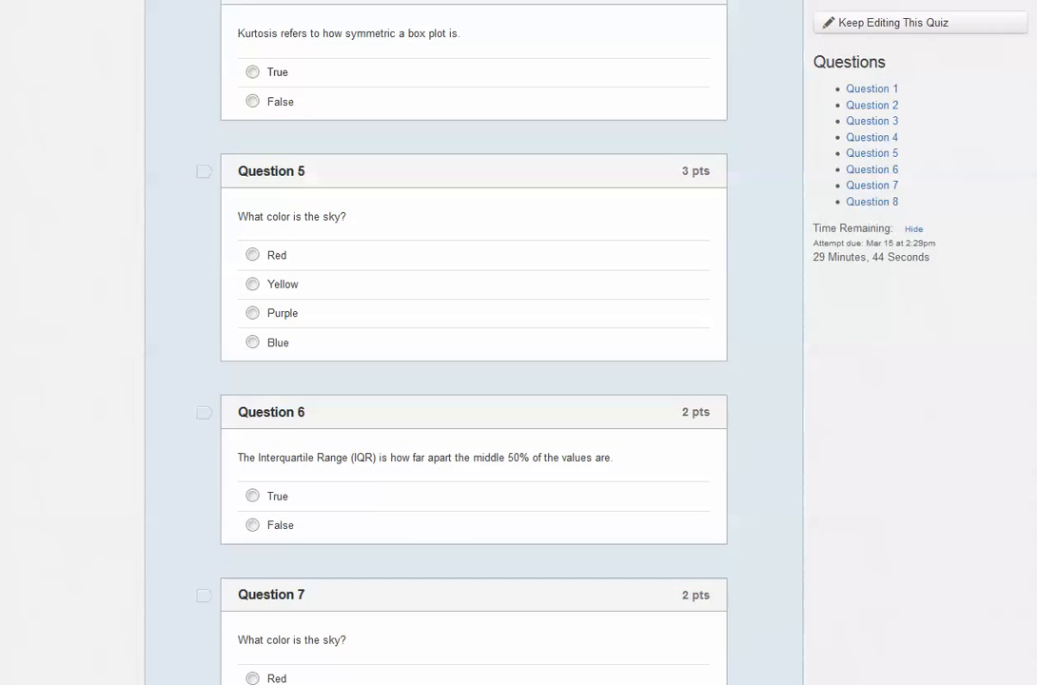
scroll(474, 381, "down", 5)
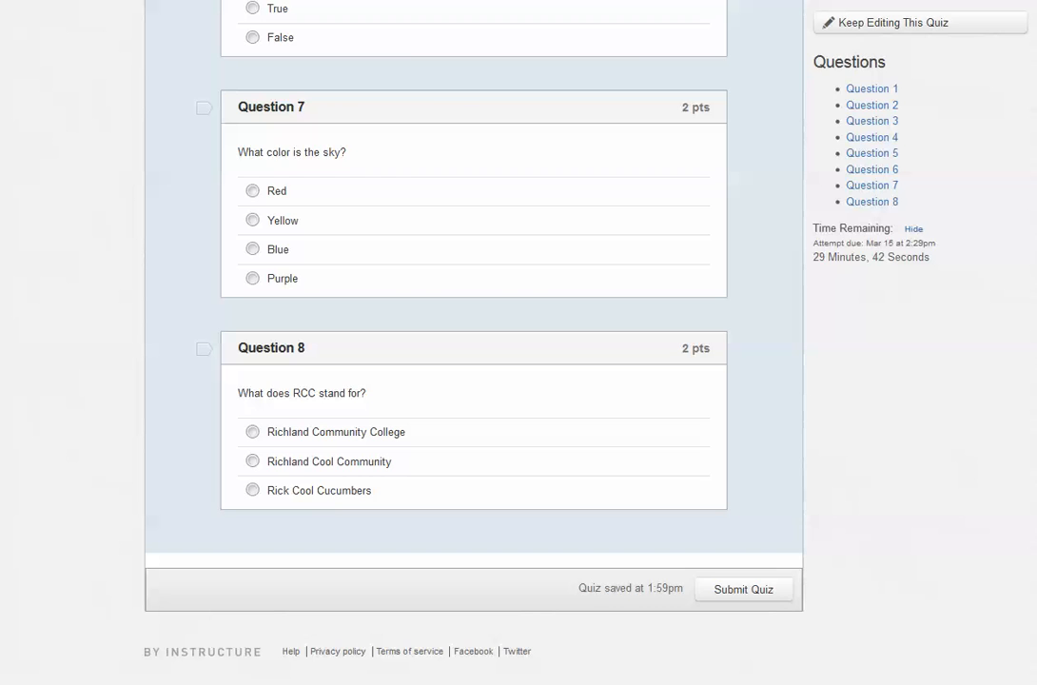
scroll(474, 381, "up", 15)
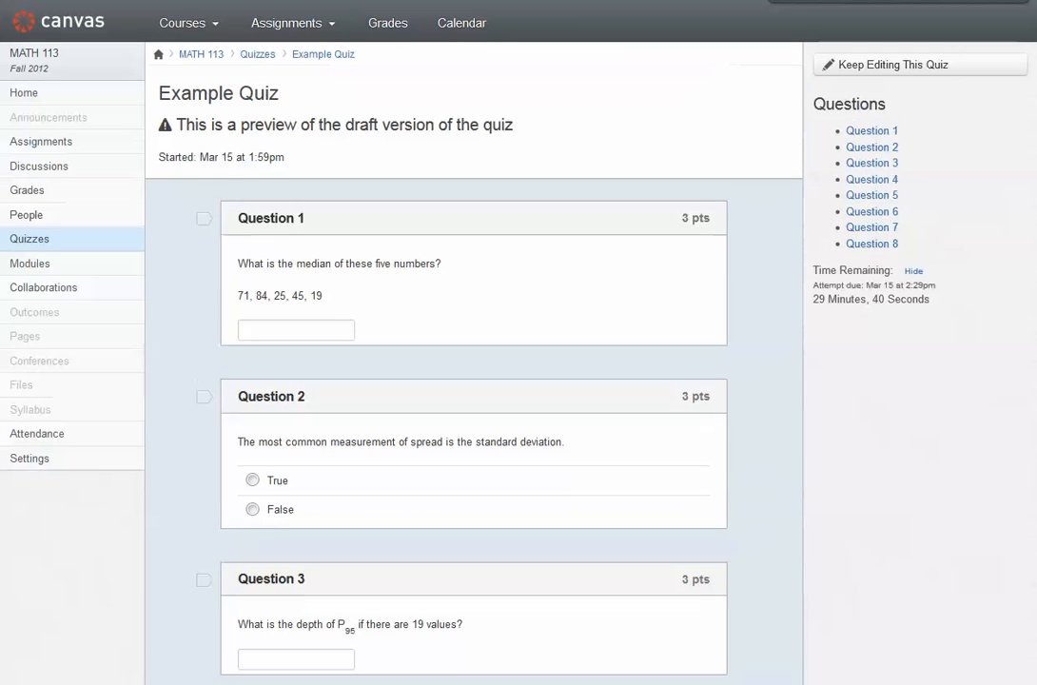